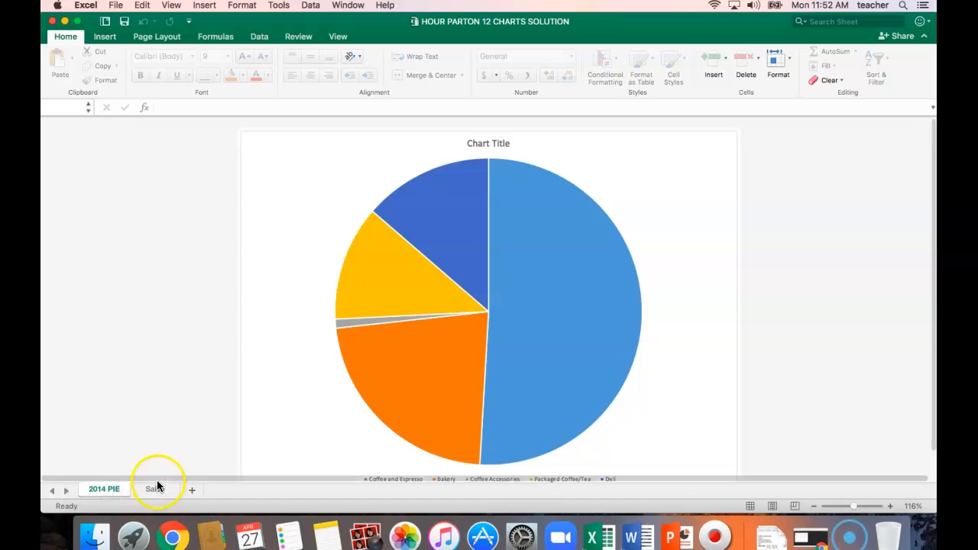
Switch to the Sales sheet and bring the start of the annual sales table into view
{"action": "left_click", "coordinate": [157, 490]}
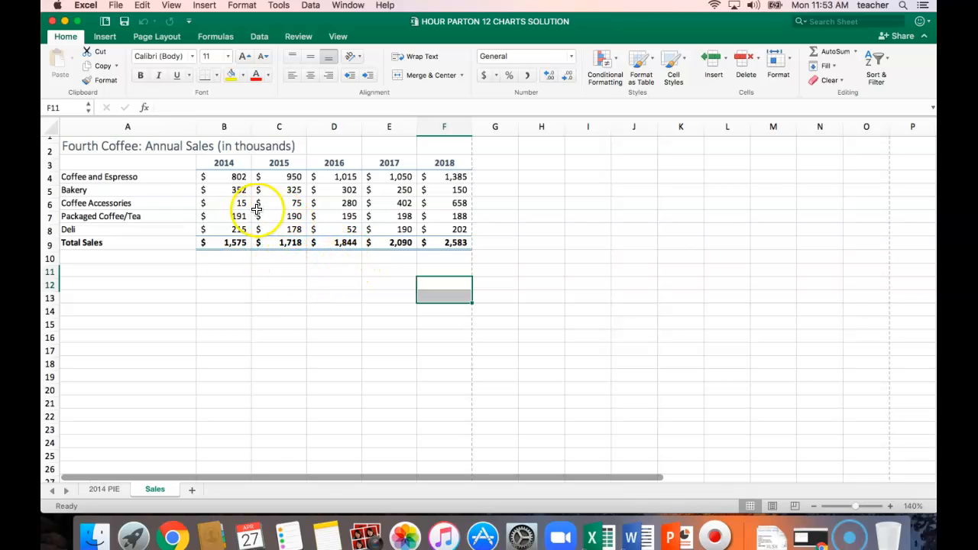
{"action": "scroll", "coordinate": [110, 185], "scroll_direction": "up", "scroll_amount": 1}
{"action": "scroll", "coordinate": [110, 185], "scroll_direction": "down", "scroll_amount": 1}
{"action": "scroll", "coordinate": [110, 187], "scroll_direction": "up", "scroll_amount": 1}
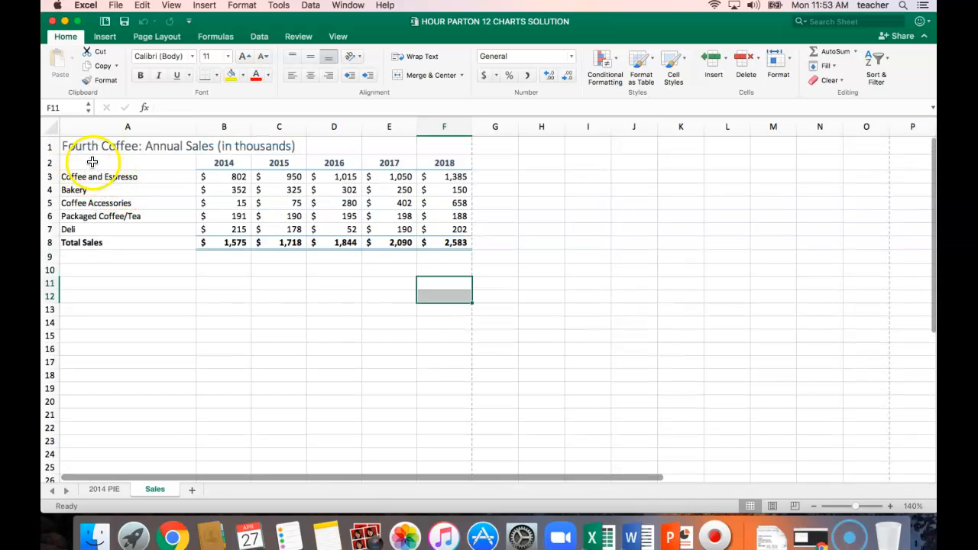
{"action": "left_click", "coordinate": [92, 163]}
{"action": "left_click_drag", "start_coordinate": [211, 162], "coordinate": [434, 224]}
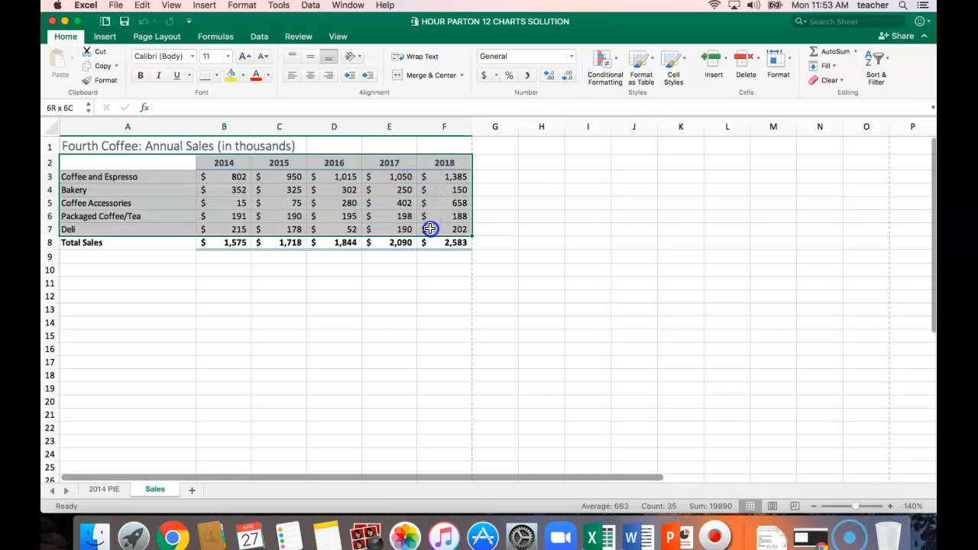
{"action": "left_click", "coordinate": [117, 281]}
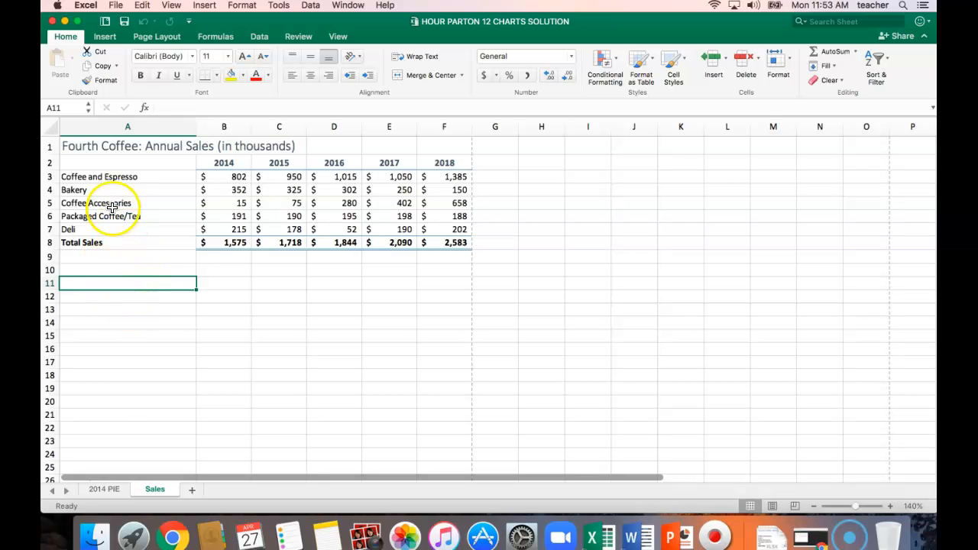
{"action": "scroll", "coordinate": [119, 201], "scroll_direction": "down", "scroll_amount": 2}
{"action": "scroll", "coordinate": [115, 197], "scroll_direction": "up", "scroll_amount": 2}
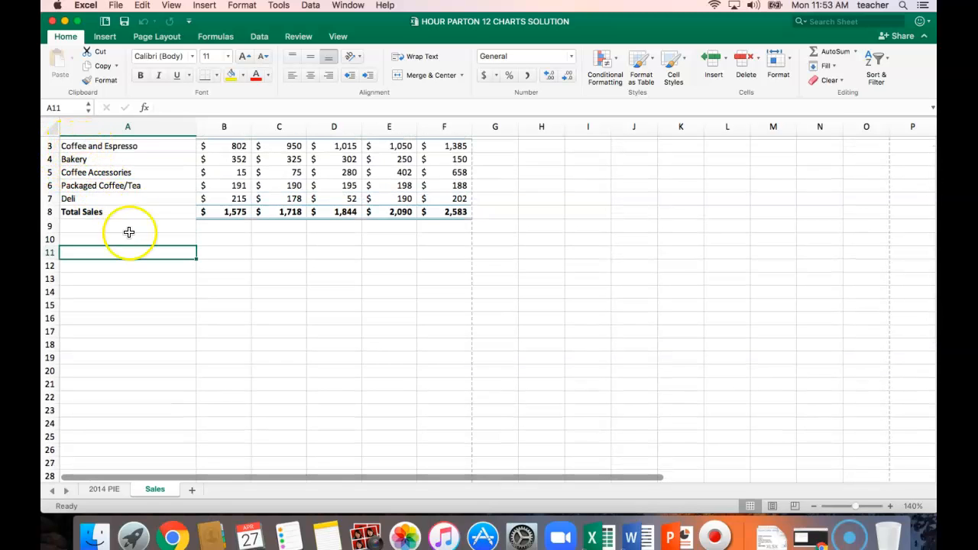
{"action": "scroll", "coordinate": [127, 232], "scroll_direction": "down", "scroll_amount": 7}
{"action": "scroll", "coordinate": [127, 232], "scroll_direction": "down", "scroll_amount": 10}
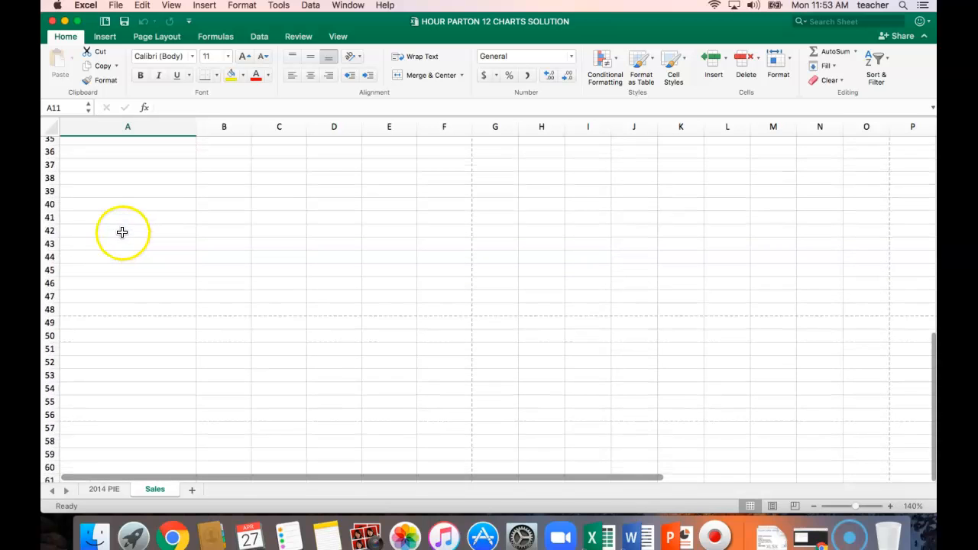
{"action": "scroll", "coordinate": [124, 231], "scroll_direction": "up", "scroll_amount": 20}
{"action": "scroll", "coordinate": [122, 230], "scroll_direction": "up", "scroll_amount": 1}
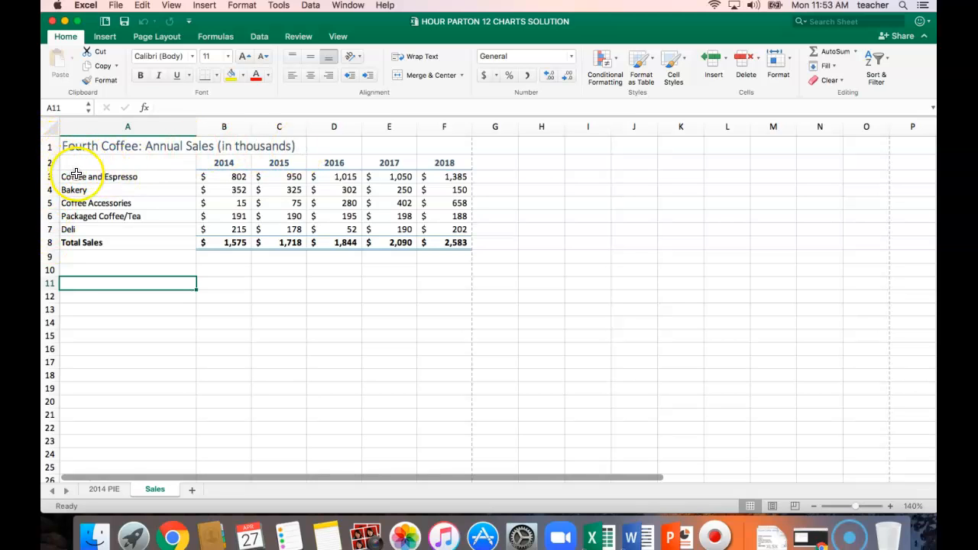
Insert a 3-D clustered column chart of the sales data in A2:F7, excluding the totals, and place it directly below the table
{"action": "left_click", "coordinate": [144, 162]}
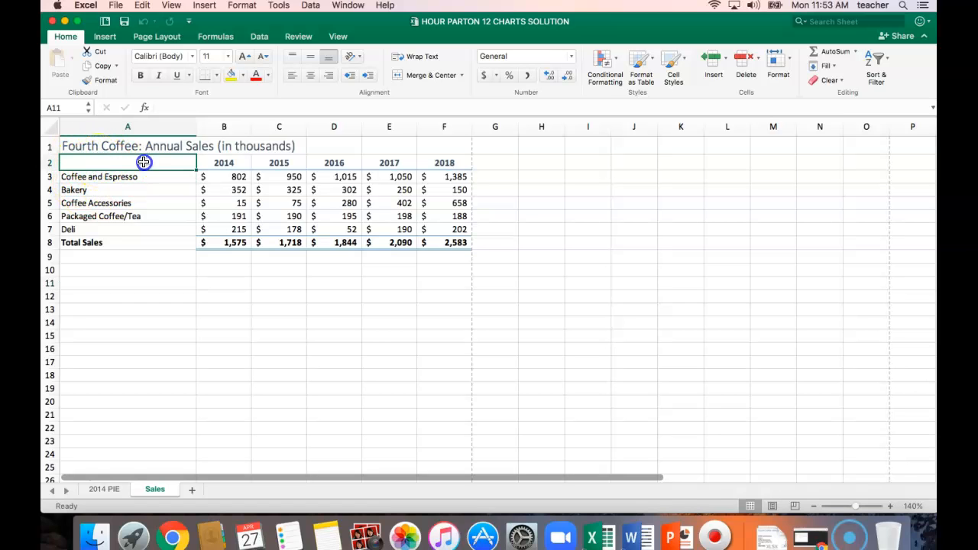
{"action": "left_click_drag", "start_coordinate": [187, 161], "coordinate": [442, 225]}
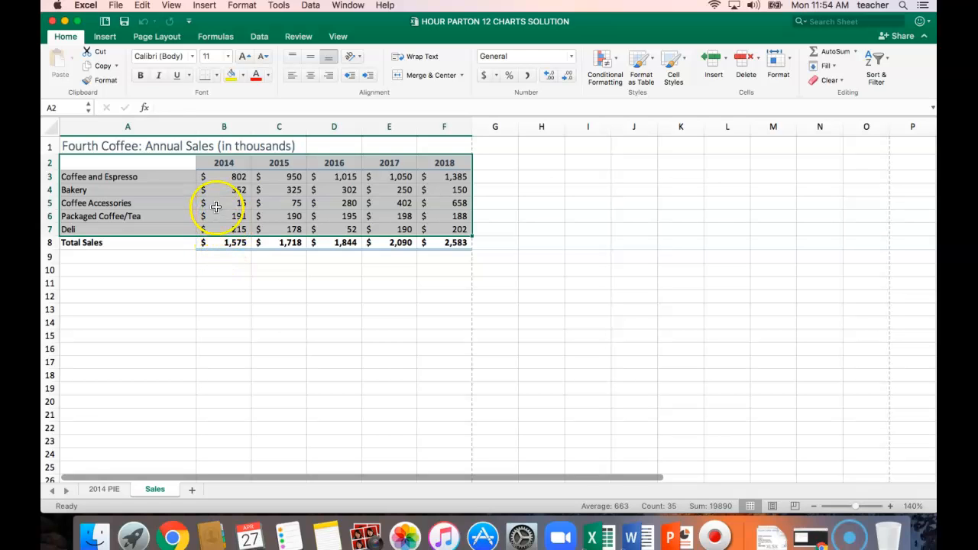
{"action": "left_click", "coordinate": [106, 37]}
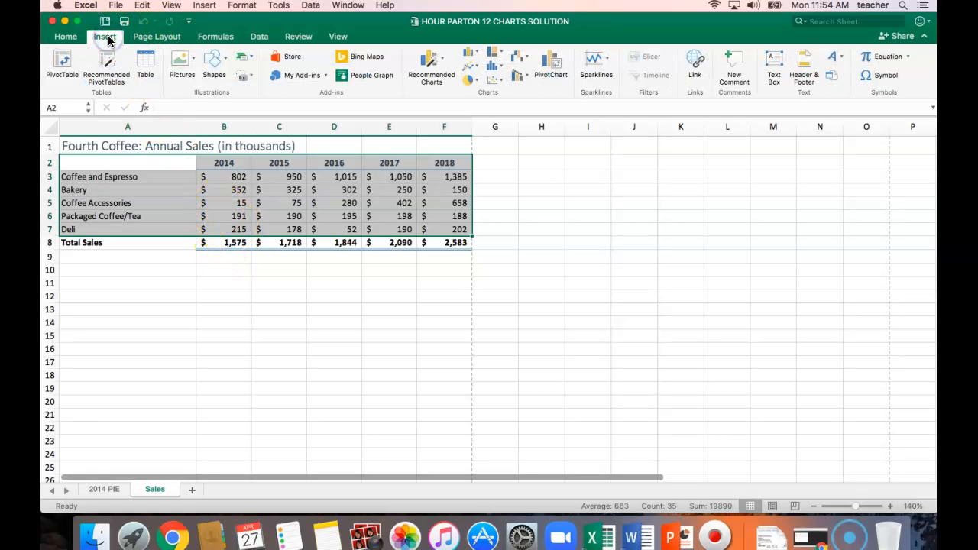
{"action": "left_click", "coordinate": [472, 55]}
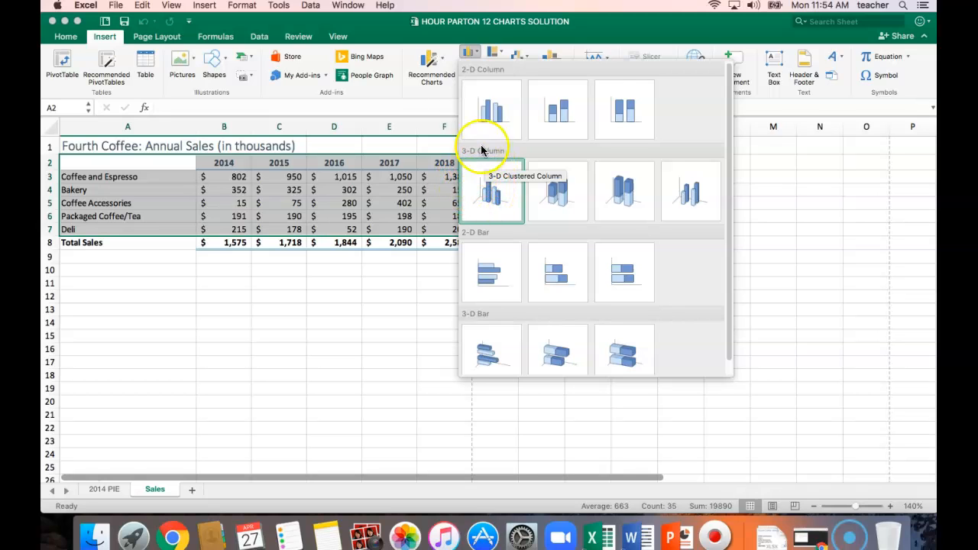
{"action": "left_click", "coordinate": [493, 193]}
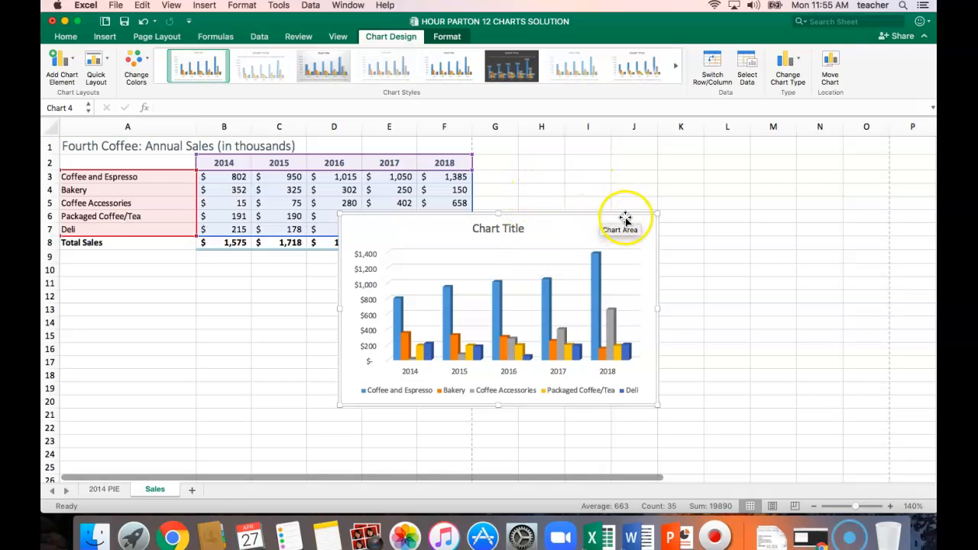
{"action": "left_click_drag", "start_coordinate": [632, 221], "coordinate": [357, 266]}
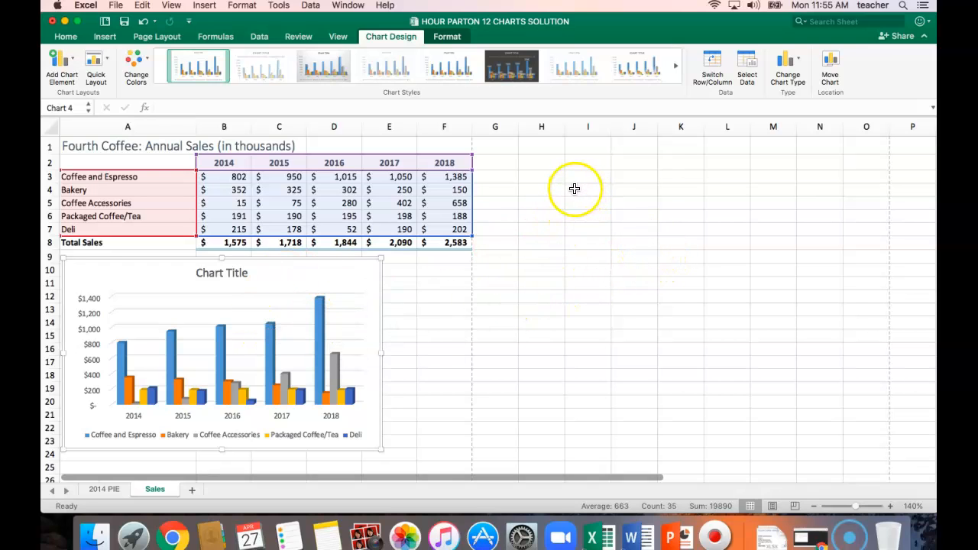
Insert a Line with Markers chart of the sales data in A2:F7 and place it to the right of the column chart
{"action": "left_click_drag", "start_coordinate": [142, 162], "coordinate": [457, 230]}
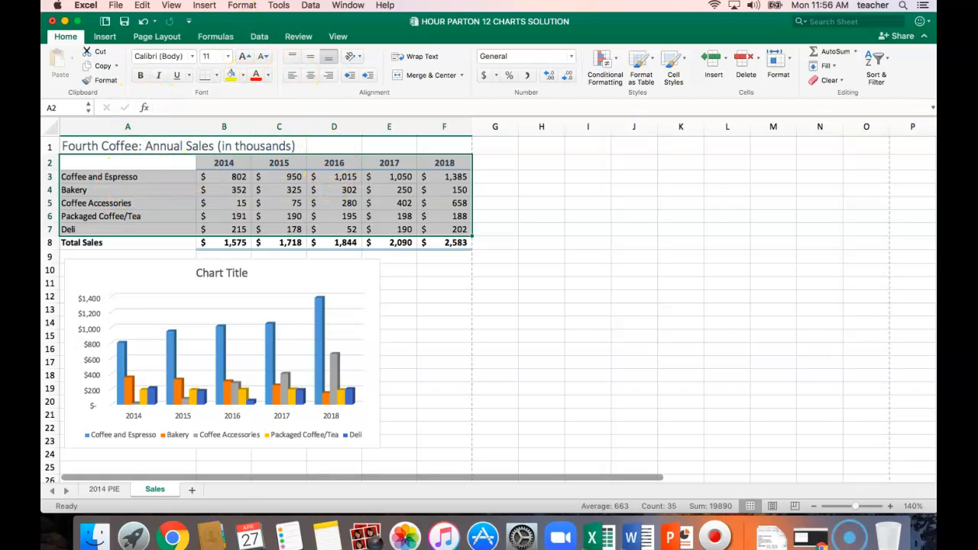
{"action": "left_click", "coordinate": [107, 36]}
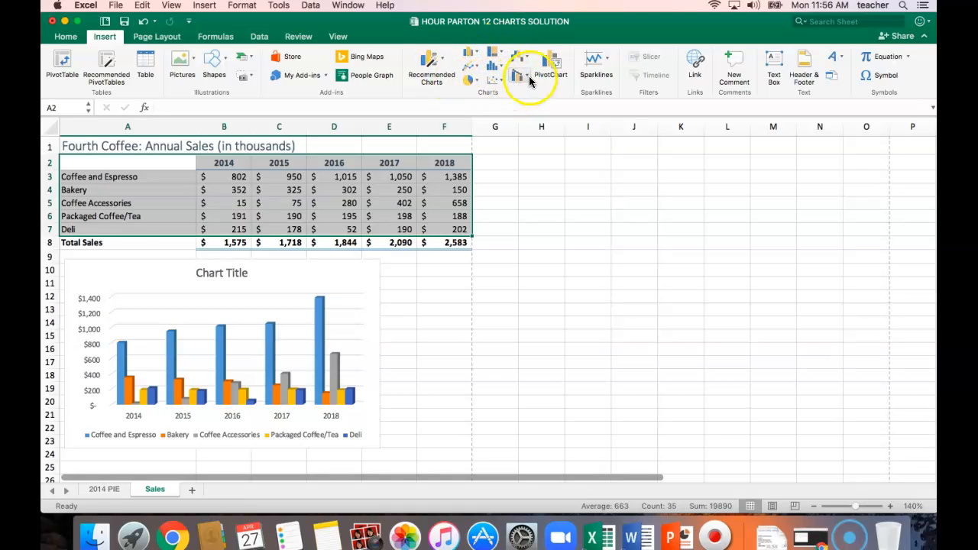
{"action": "left_click", "coordinate": [477, 69]}
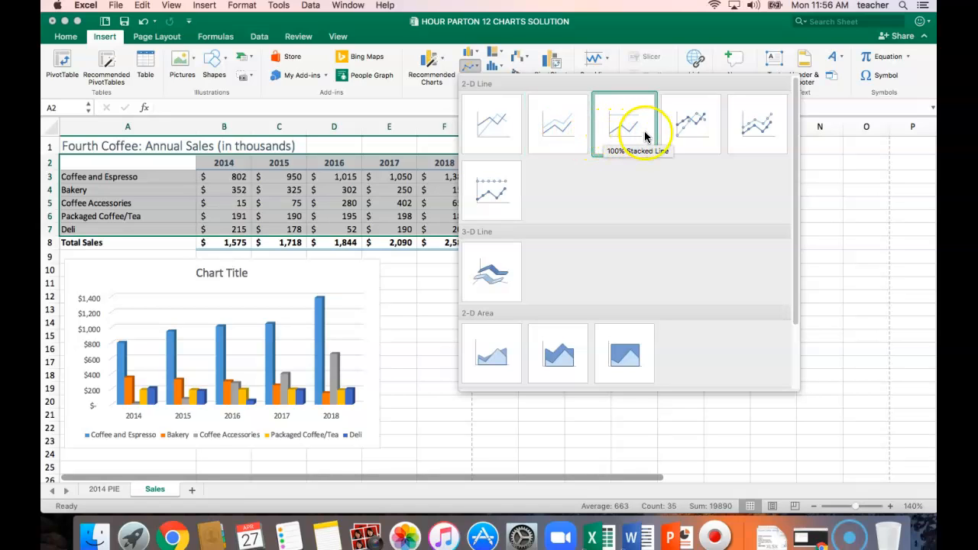
{"action": "left_click", "coordinate": [691, 127]}
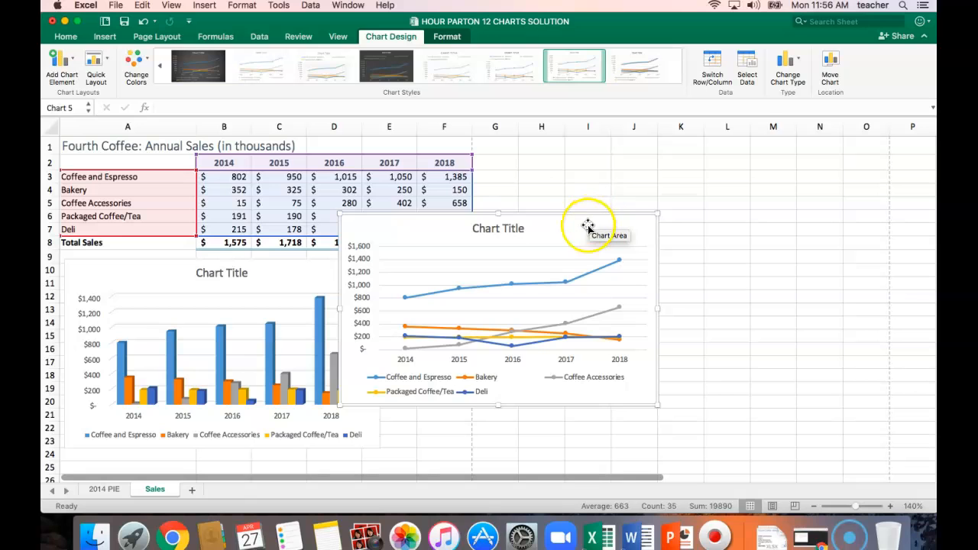
{"action": "left_click_drag", "start_coordinate": [571, 231], "coordinate": [616, 277]}
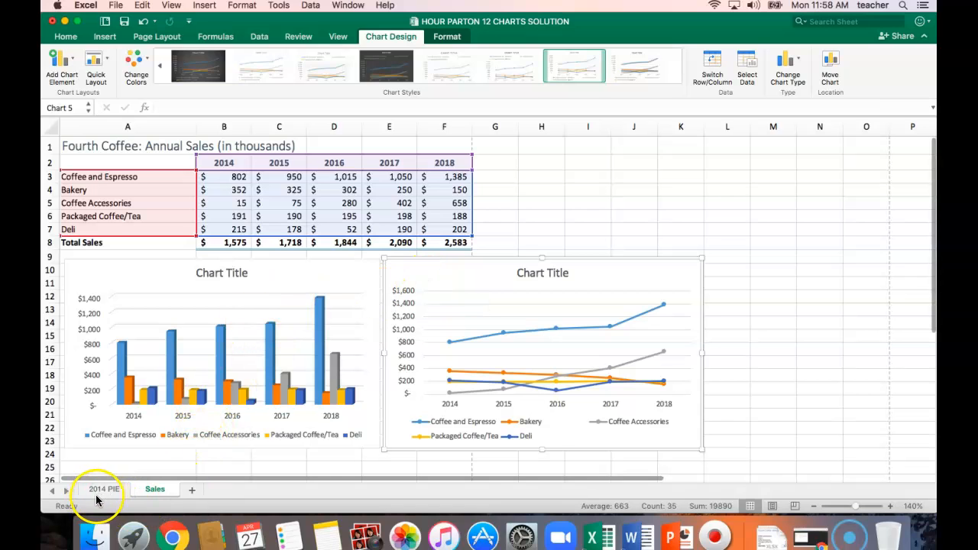
Move the column chart to a new sheet named COLUMN
{"action": "left_click", "coordinate": [362, 274]}
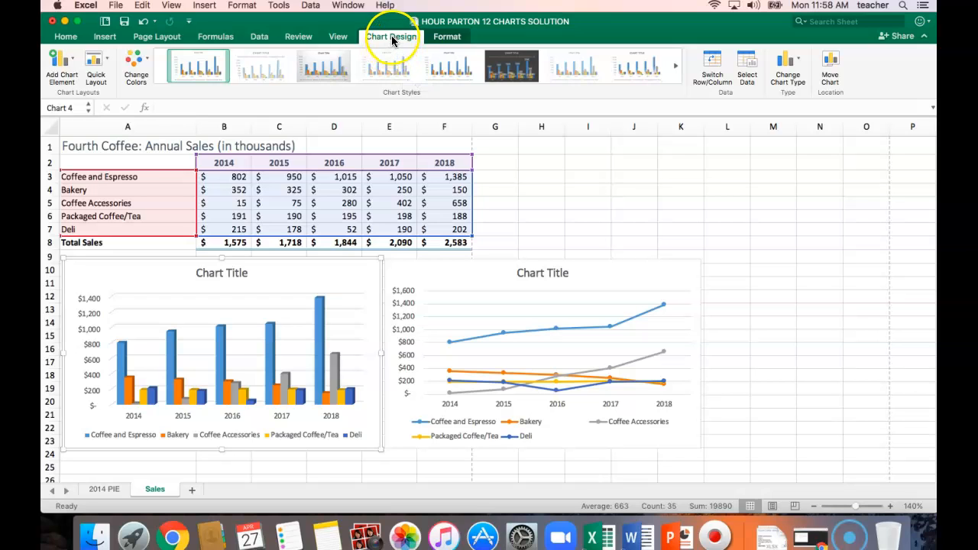
{"action": "left_click", "coordinate": [829, 82]}
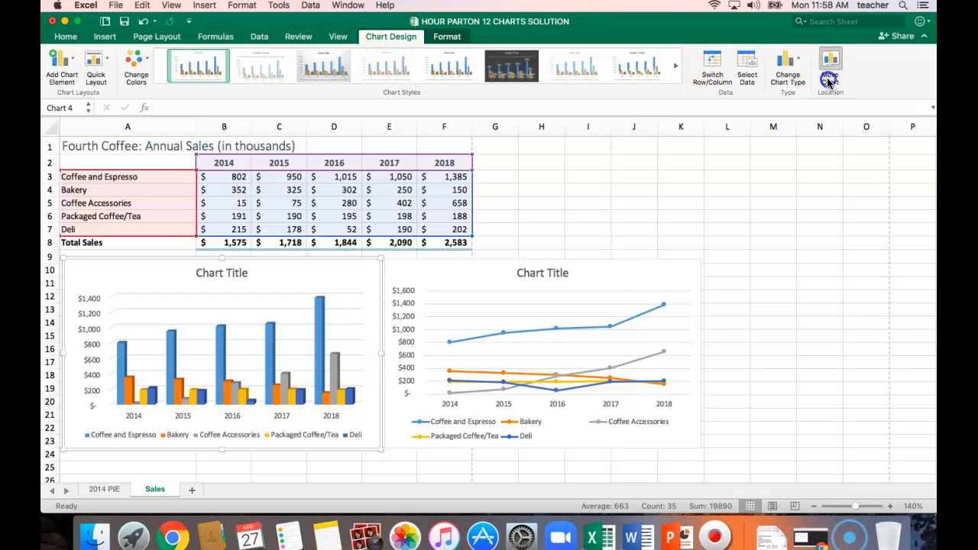
{"action": "left_click", "coordinate": [403, 162]}
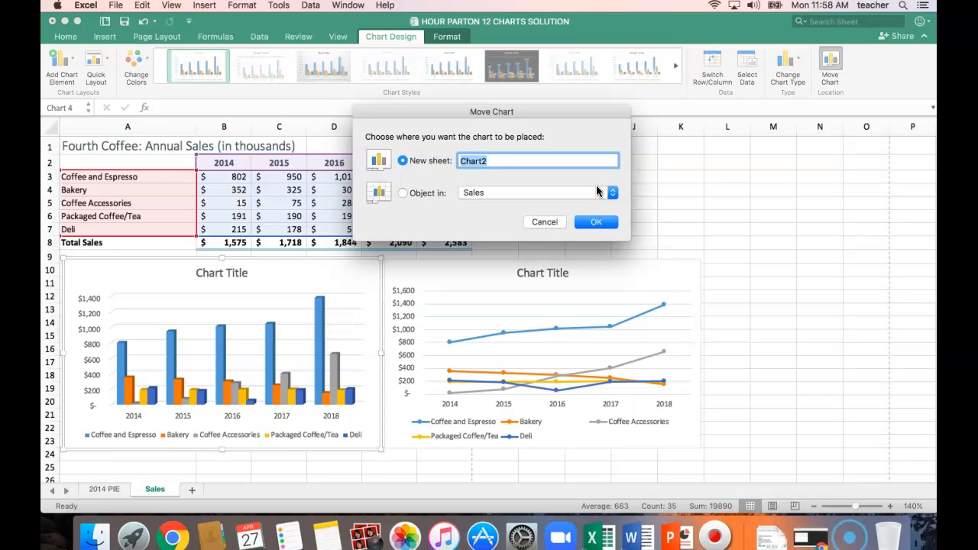
{"action": "type", "text": "COLUMN"}
{"action": "left_click", "coordinate": [604, 223]}
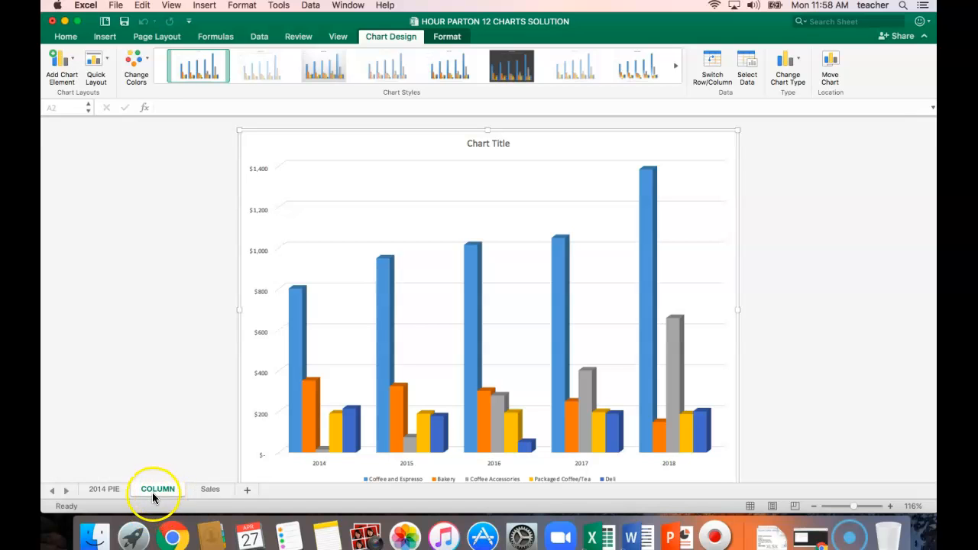
Move the line chart from the Sales sheet to a new sheet named LINE
{"action": "left_click", "coordinate": [210, 491]}
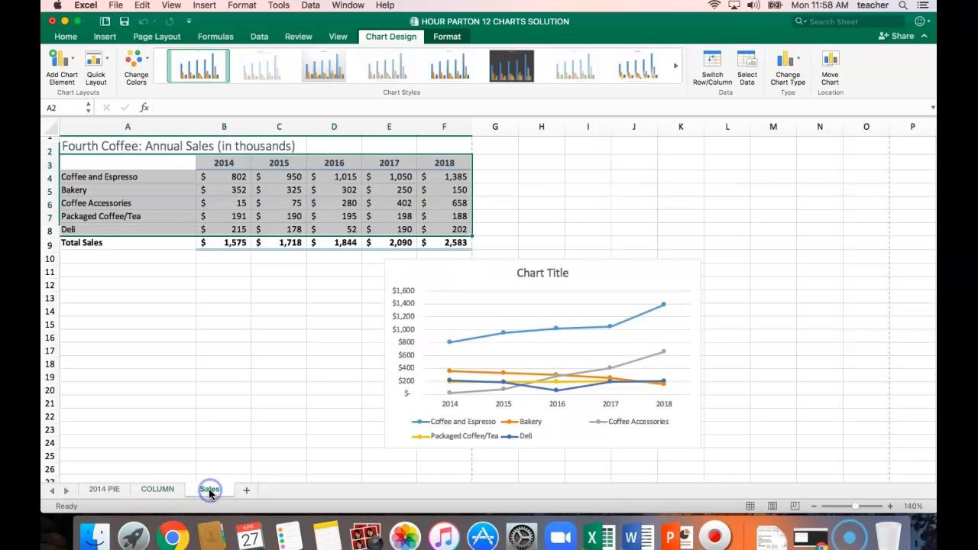
{"action": "left_click", "coordinate": [618, 275]}
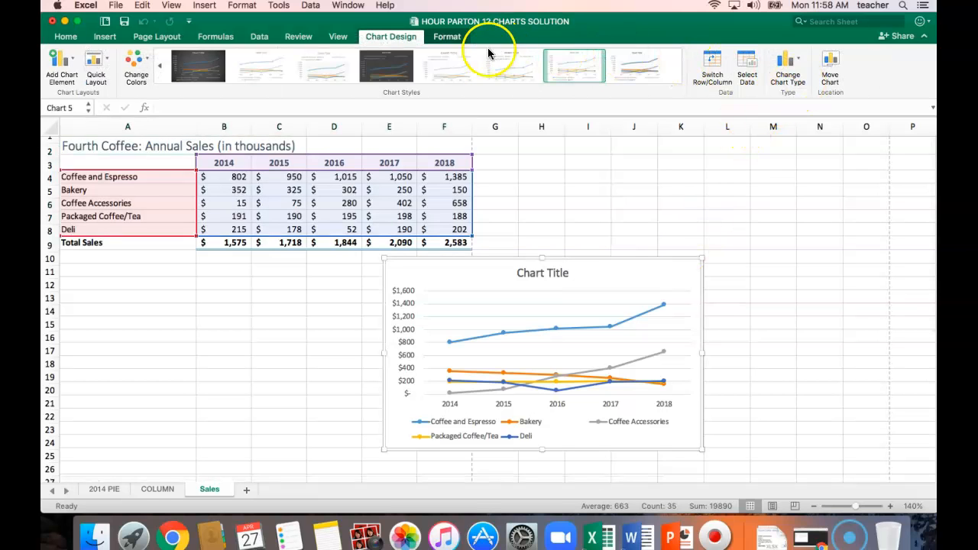
{"action": "left_click", "coordinate": [827, 66]}
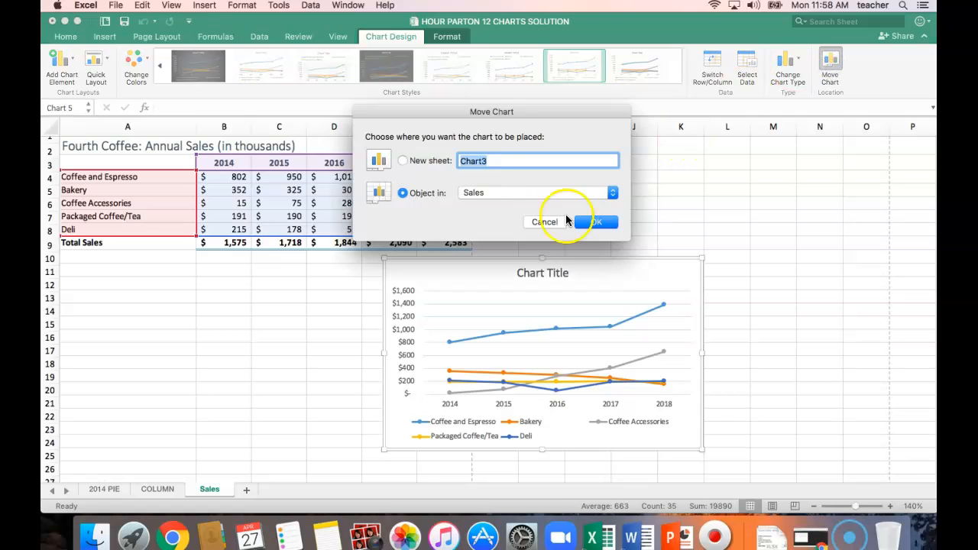
{"action": "left_click", "coordinate": [403, 161]}
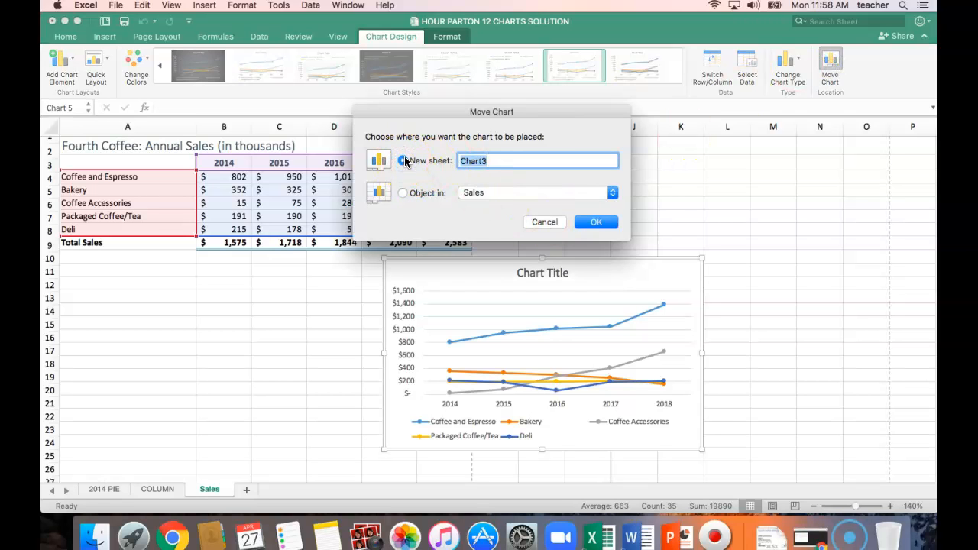
{"action": "left_click", "coordinate": [406, 162]}
{"action": "left_click", "coordinate": [600, 221]}
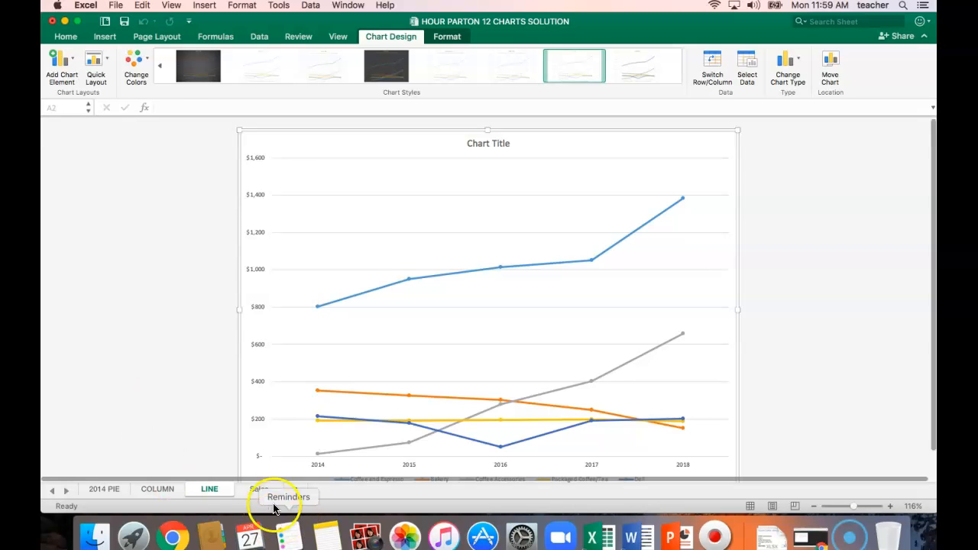
Insert a recommended Line chart on the Sales sheet from A2:F3, covering the years and the Coffee and Espresso row
{"action": "left_click", "coordinate": [250, 490]}
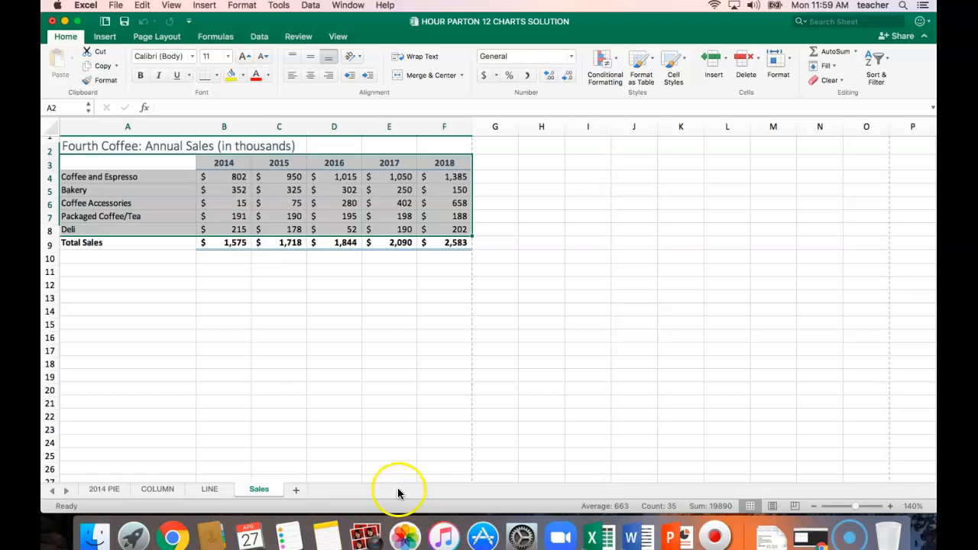
{"action": "left_click", "coordinate": [124, 448]}
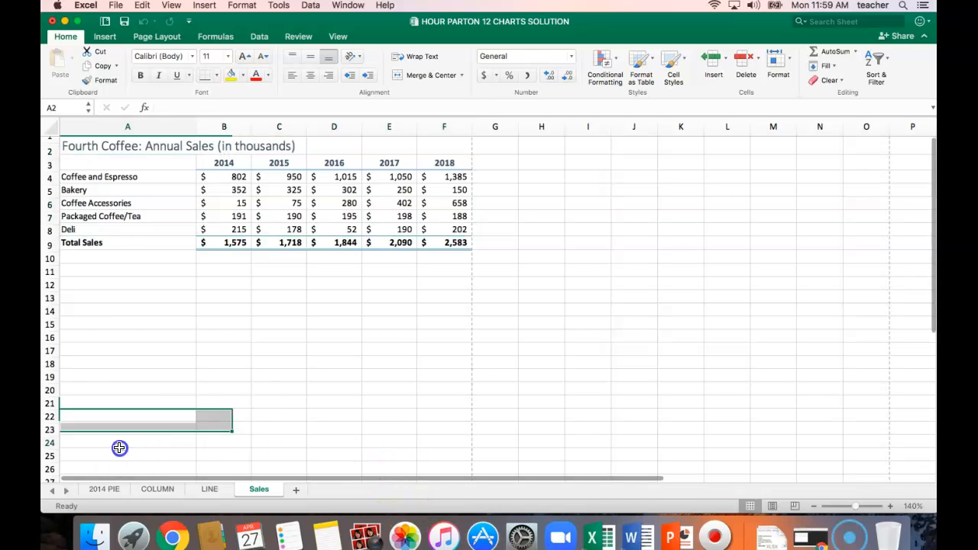
{"action": "left_click", "coordinate": [125, 158]}
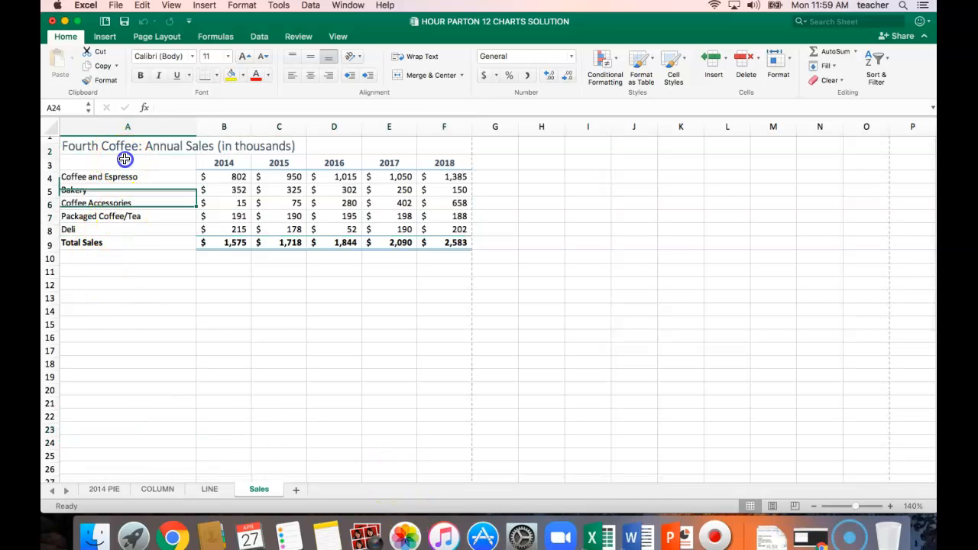
{"action": "scroll", "coordinate": [140, 186], "scroll_direction": "down", "scroll_amount": 2}
{"action": "scroll", "coordinate": [139, 186], "scroll_direction": "up", "scroll_amount": 2}
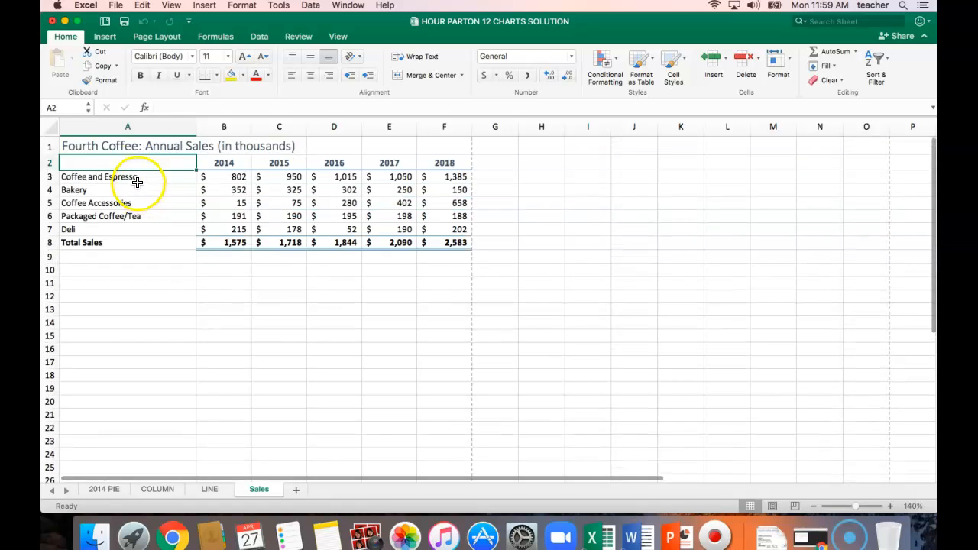
{"action": "left_click_drag", "start_coordinate": [148, 160], "coordinate": [441, 165]}
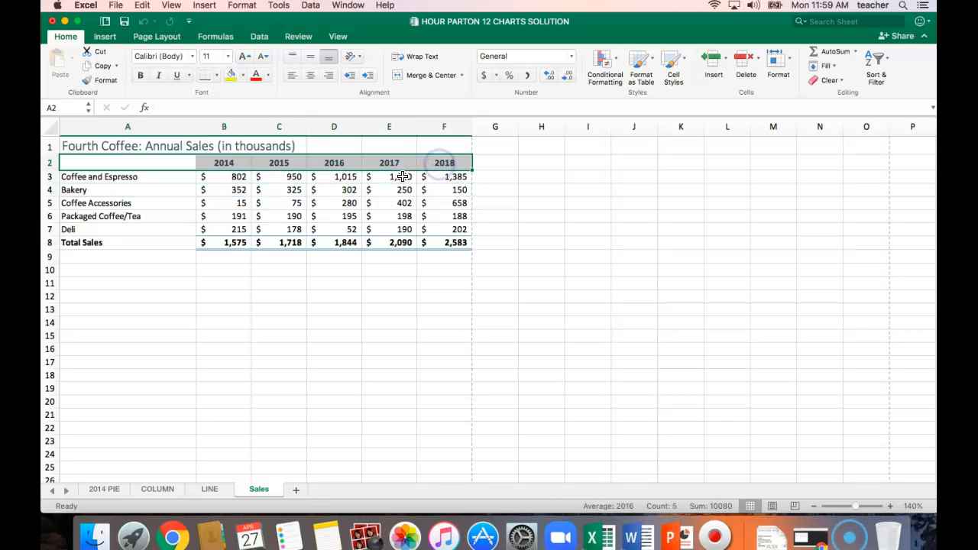
{"action": "left_click", "coordinate": [412, 162]}
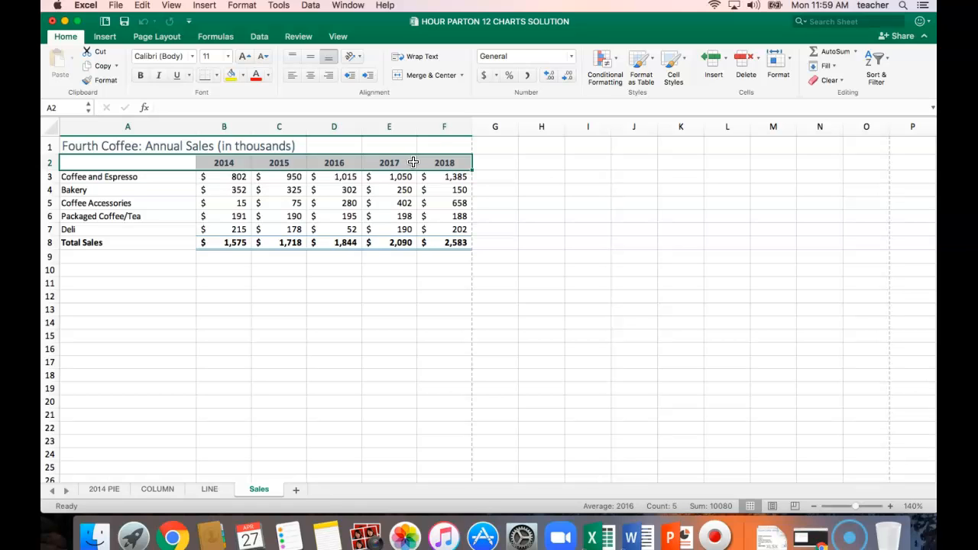
{"action": "left_click", "coordinate": [123, 159]}
{"action": "left_click_drag", "start_coordinate": [120, 163], "coordinate": [436, 171]}
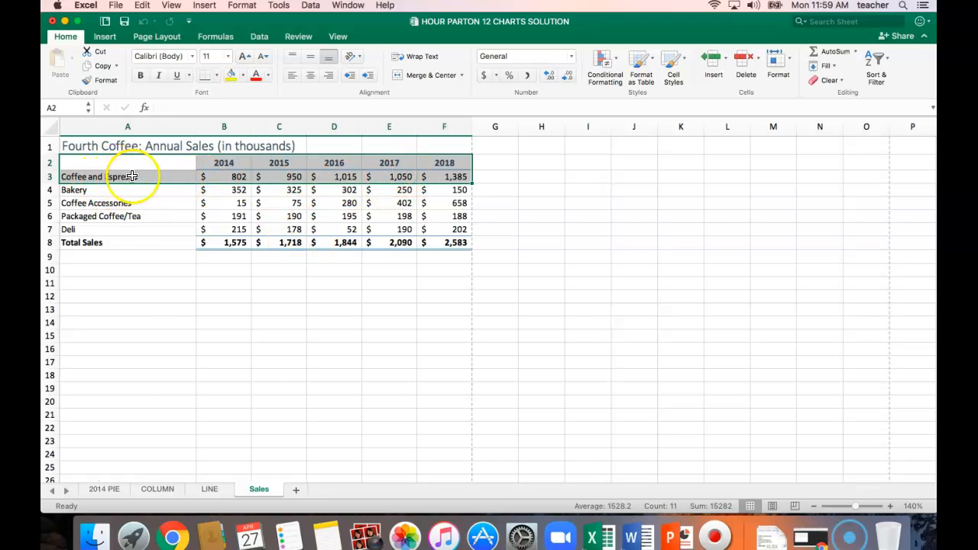
{"action": "left_click", "coordinate": [104, 40]}
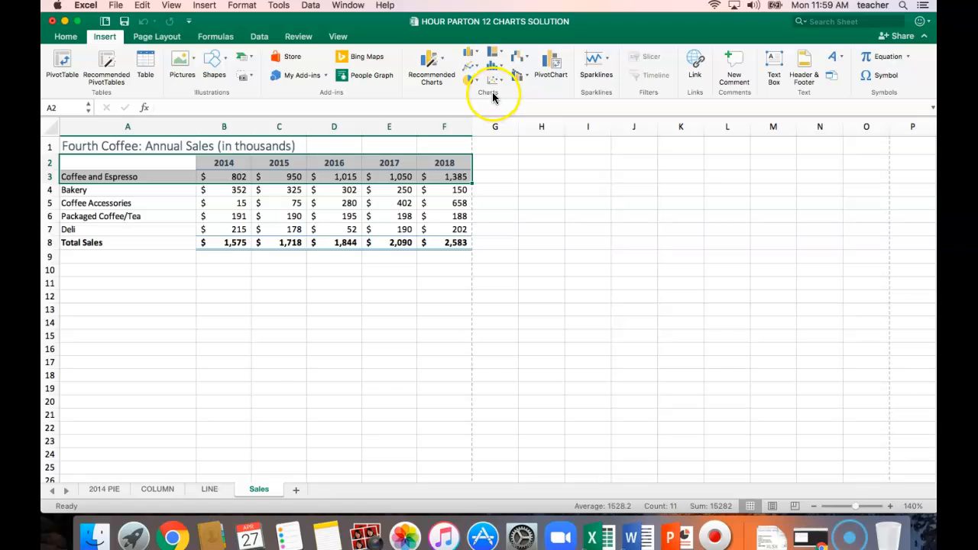
{"action": "left_click", "coordinate": [443, 64]}
{"action": "left_click", "coordinate": [503, 135]}
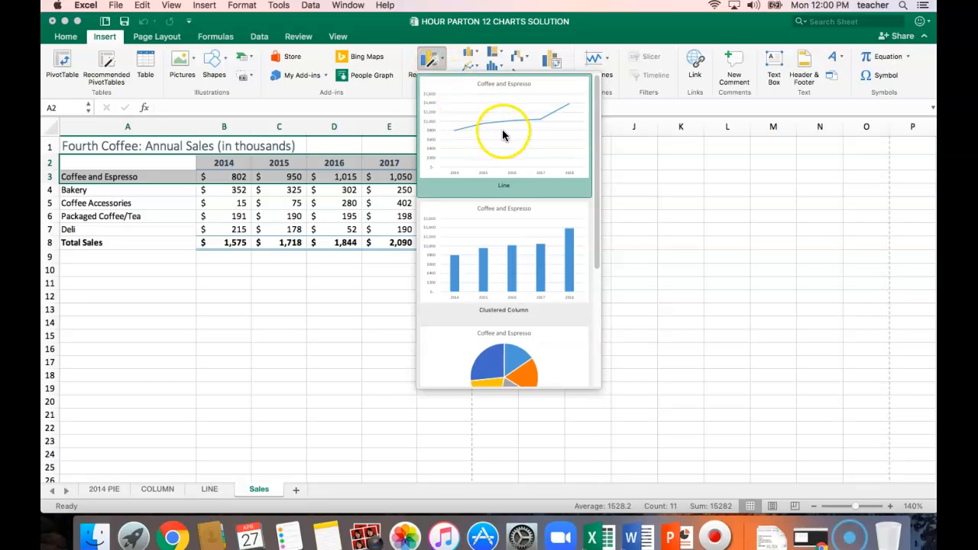
{"action": "scroll", "coordinate": [570, 225], "scroll_direction": "down", "scroll_amount": 3}
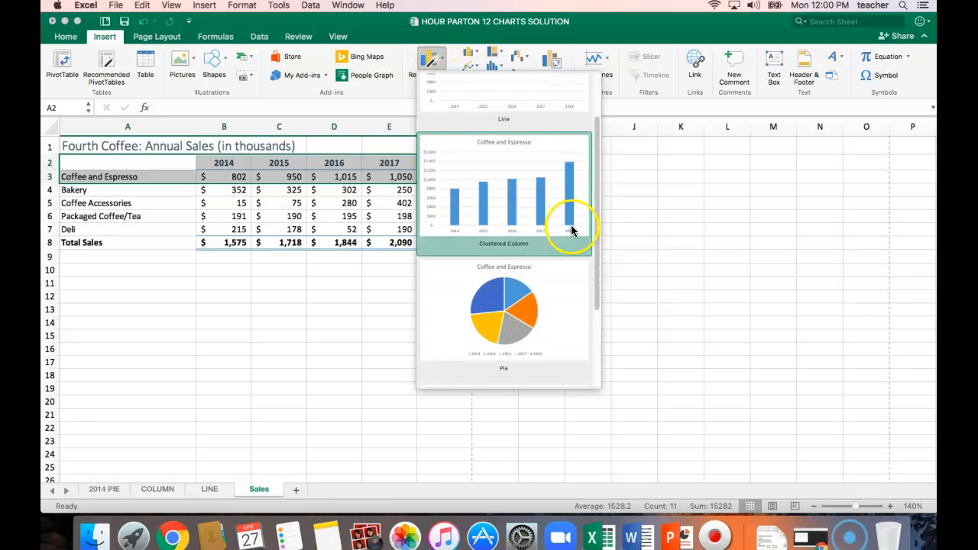
{"action": "scroll", "coordinate": [566, 226], "scroll_direction": "down", "scroll_amount": 2}
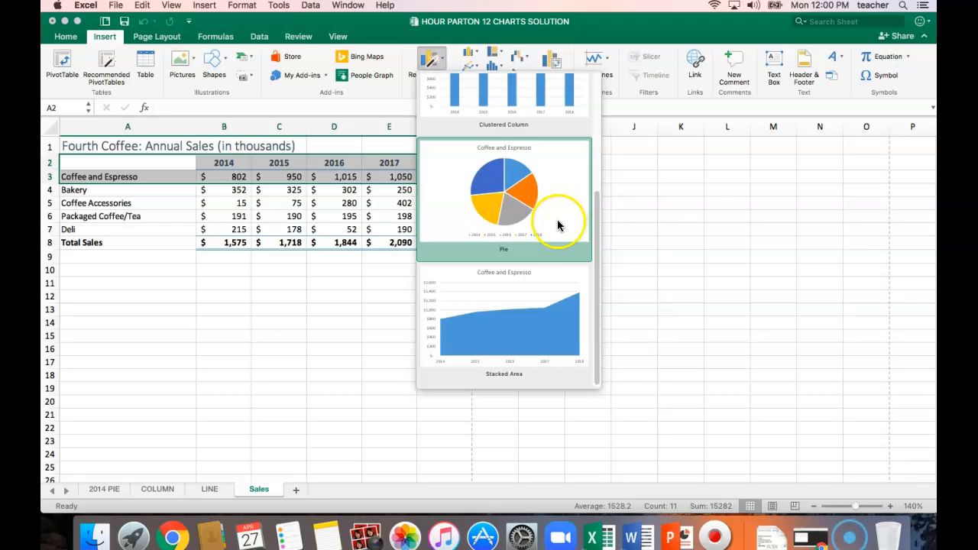
{"action": "scroll", "coordinate": [559, 223], "scroll_direction": "up", "scroll_amount": 2}
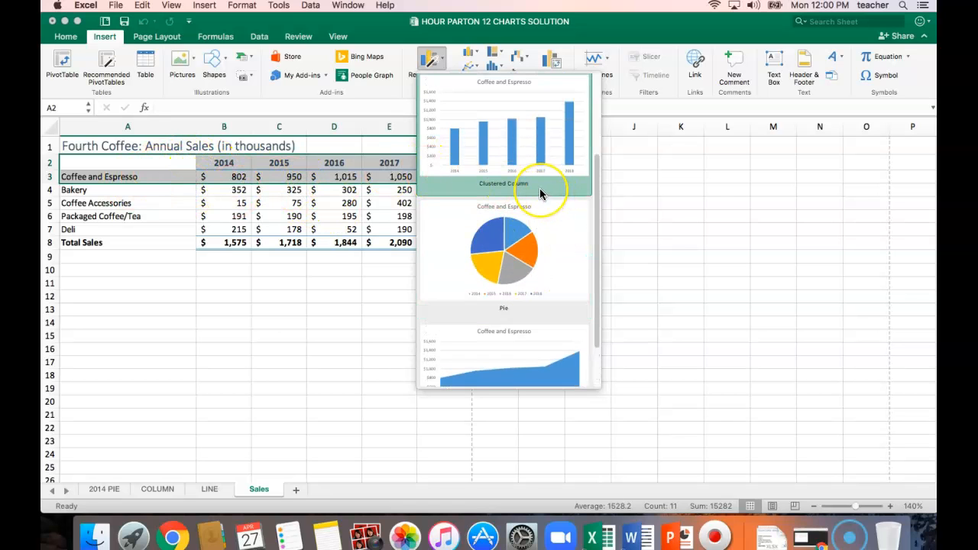
{"action": "scroll", "coordinate": [539, 188], "scroll_direction": "down", "scroll_amount": 1}
{"action": "scroll", "coordinate": [540, 188], "scroll_direction": "up", "scroll_amount": 3}
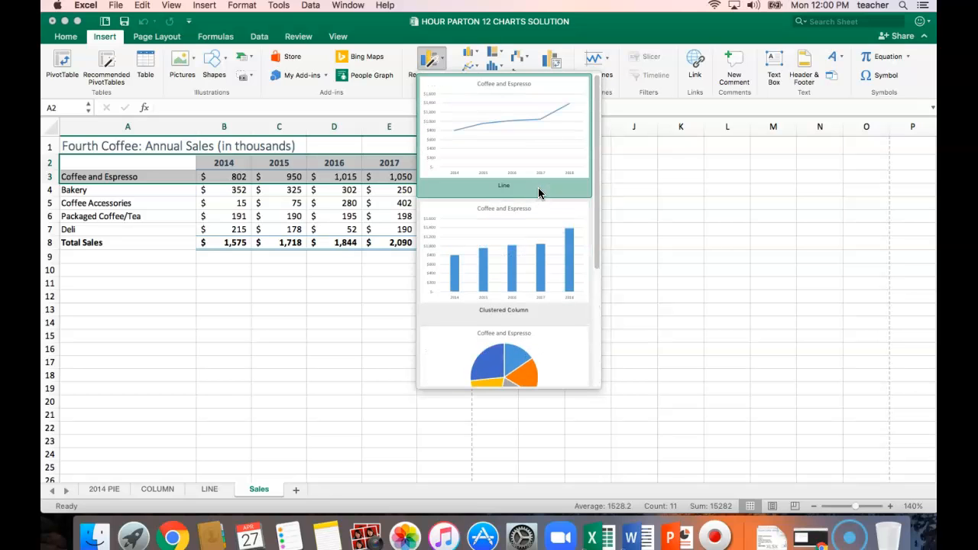
{"action": "left_click", "coordinate": [510, 132]}
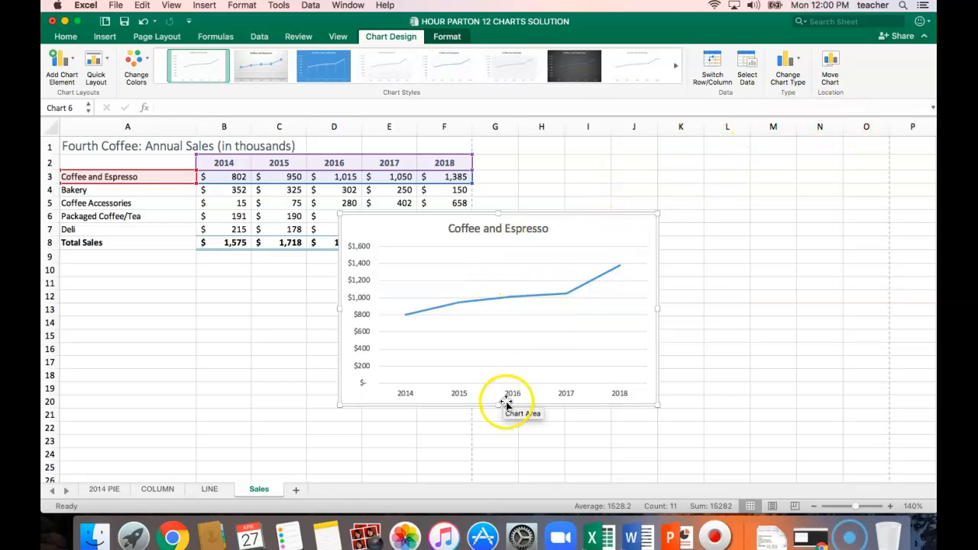
Move the Coffee and Espresso line chart to a new sheet named COFFEE LINE
{"action": "left_click", "coordinate": [831, 65]}
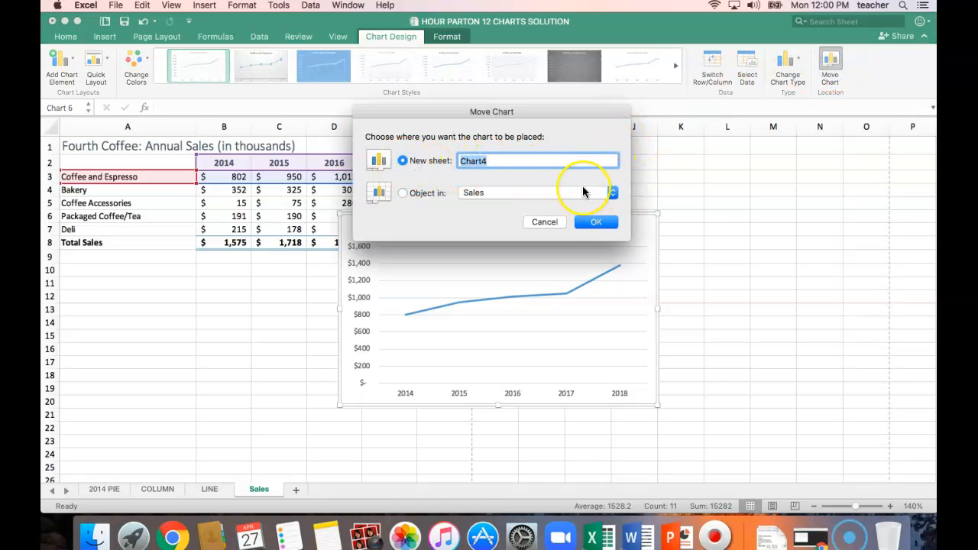
{"action": "type", "text": "COFFEE LINE"}
{"action": "left_click", "coordinate": [608, 223]}
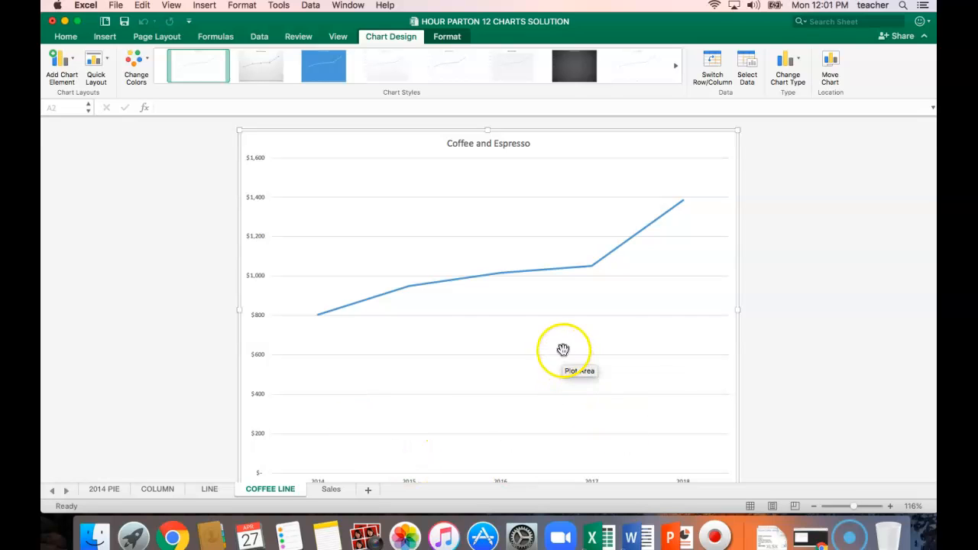
Insert a recommended Line chart on the Sales sheet from the year headings A2:F2 and the Total Sales row A8:F8
{"action": "left_click", "coordinate": [330, 490]}
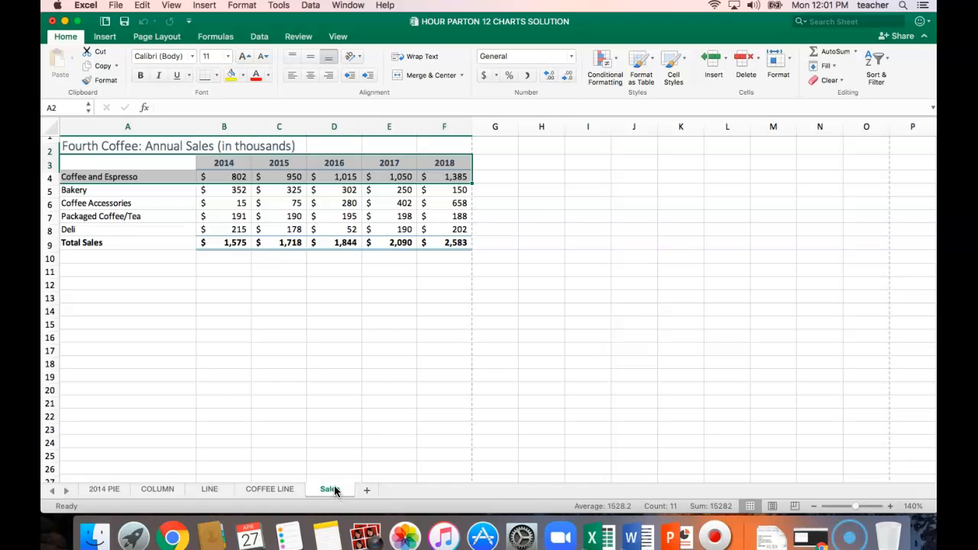
{"action": "left_click", "coordinate": [217, 344]}
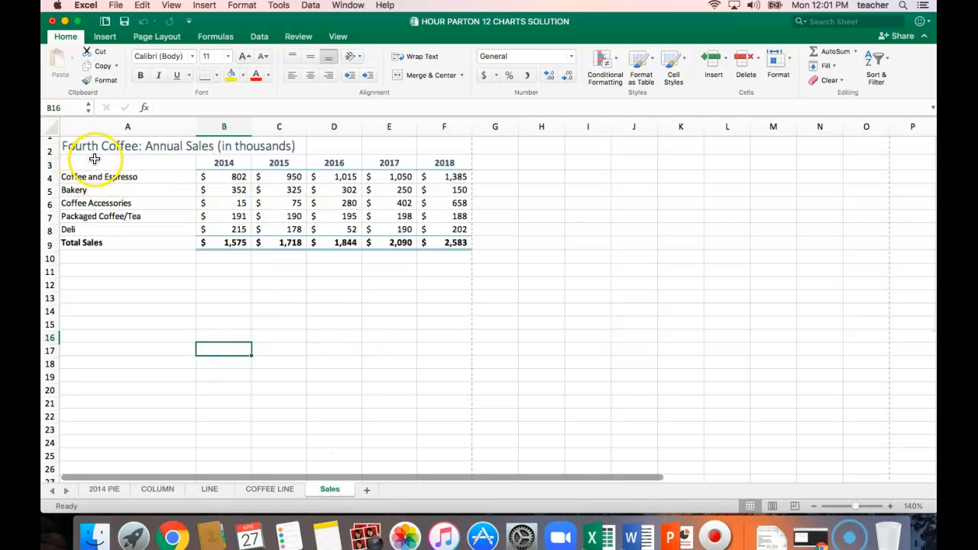
{"action": "scroll", "coordinate": [97, 165], "scroll_direction": "down", "scroll_amount": 6}
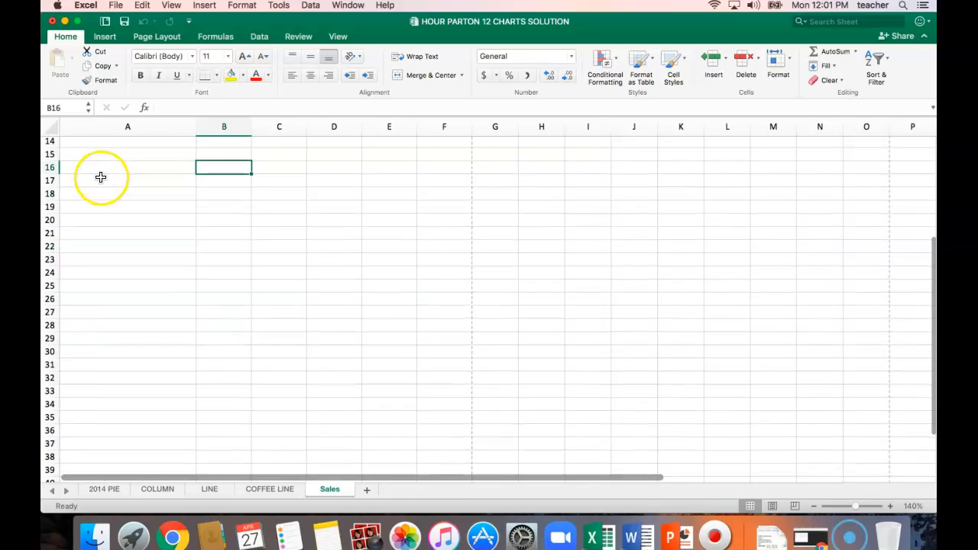
{"action": "scroll", "coordinate": [101, 177], "scroll_direction": "up", "scroll_amount": 6}
{"action": "left_click_drag", "start_coordinate": [94, 161], "coordinate": [441, 163]}
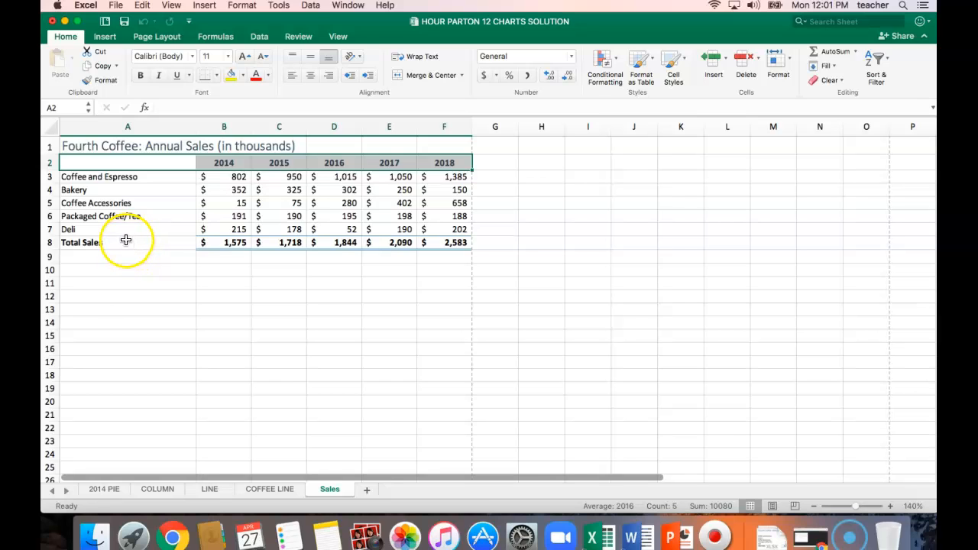
{"action": "left_click_drag", "start_coordinate": [115, 244], "coordinate": [448, 244]}
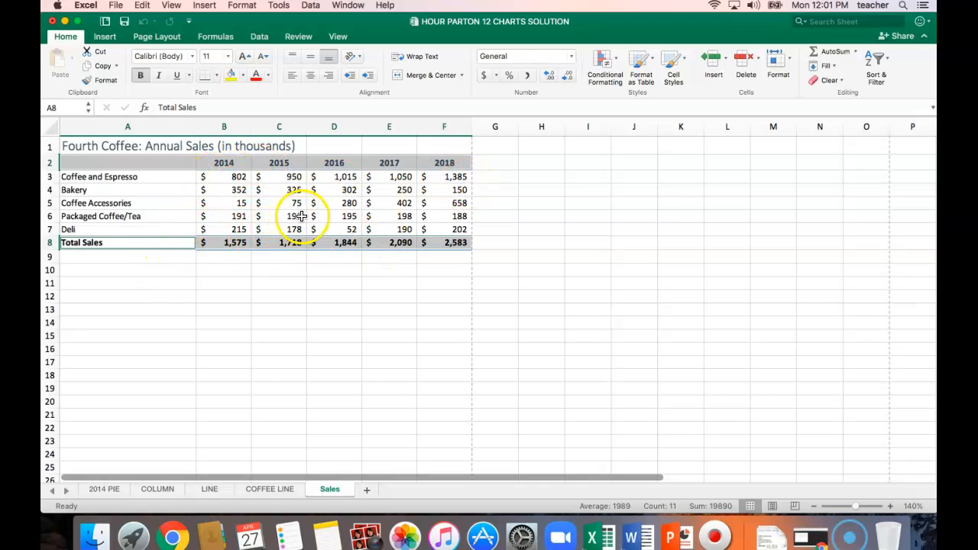
{"action": "left_click", "coordinate": [106, 38]}
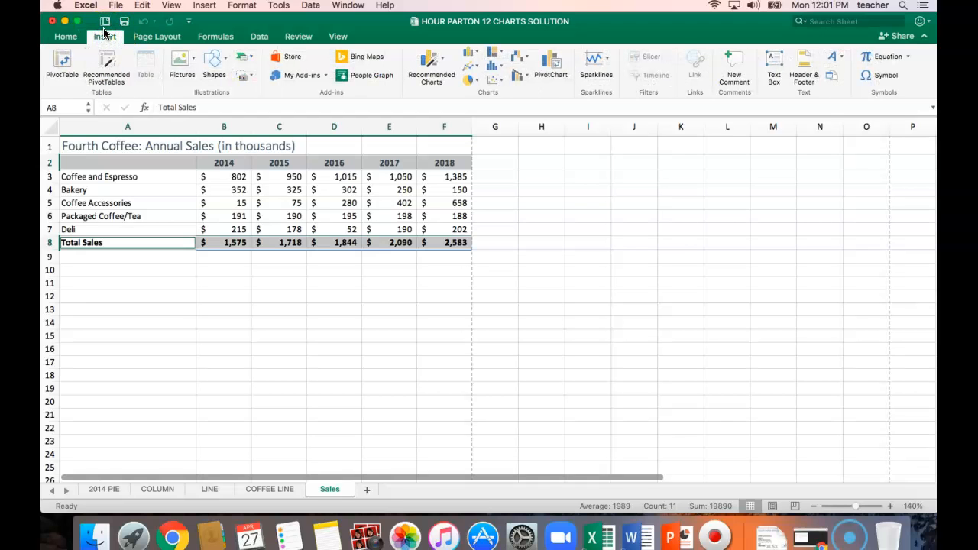
{"action": "left_click", "coordinate": [442, 62]}
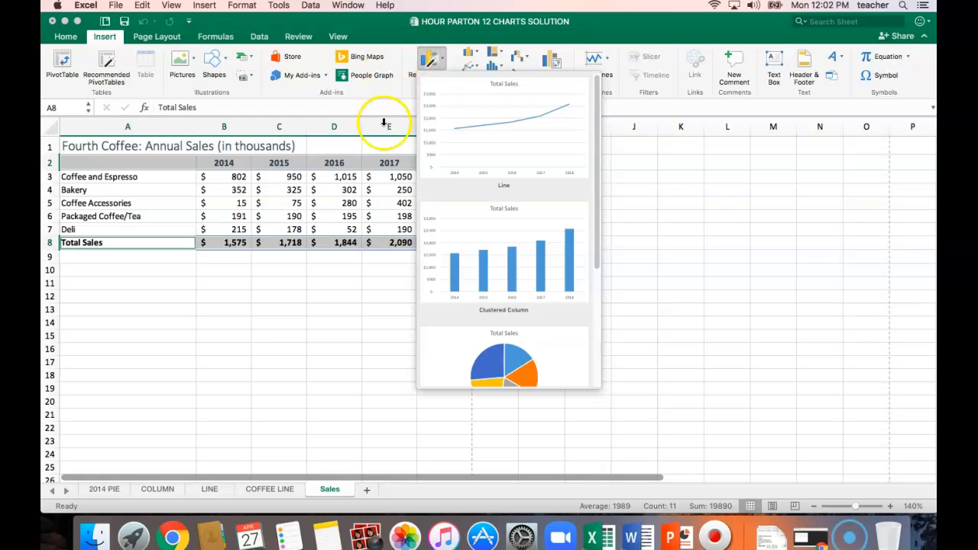
{"action": "left_click", "coordinate": [500, 120]}
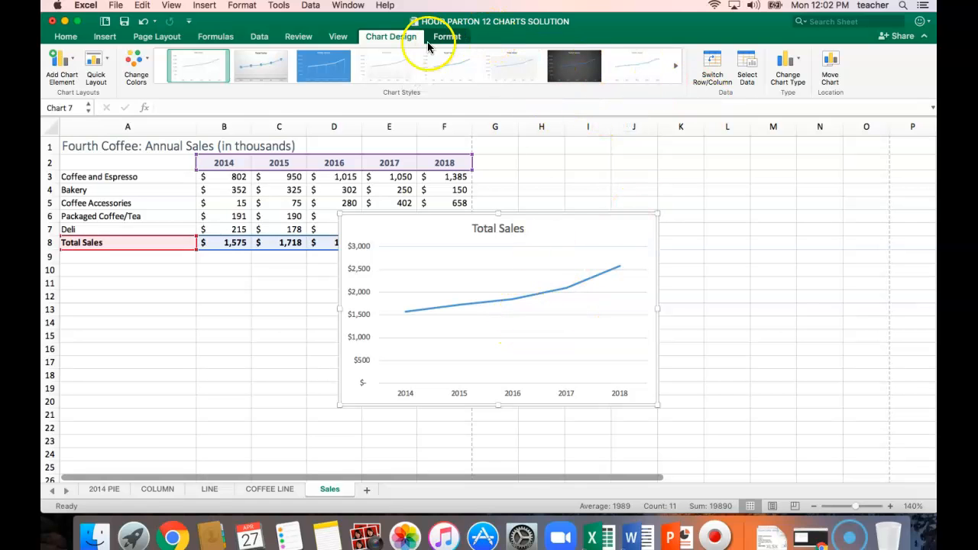
Move the Total Sales line chart to a new sheet named TOTAL LINE and save the workbook
{"action": "left_click", "coordinate": [840, 60]}
{"action": "left_click", "coordinate": [398, 161]}
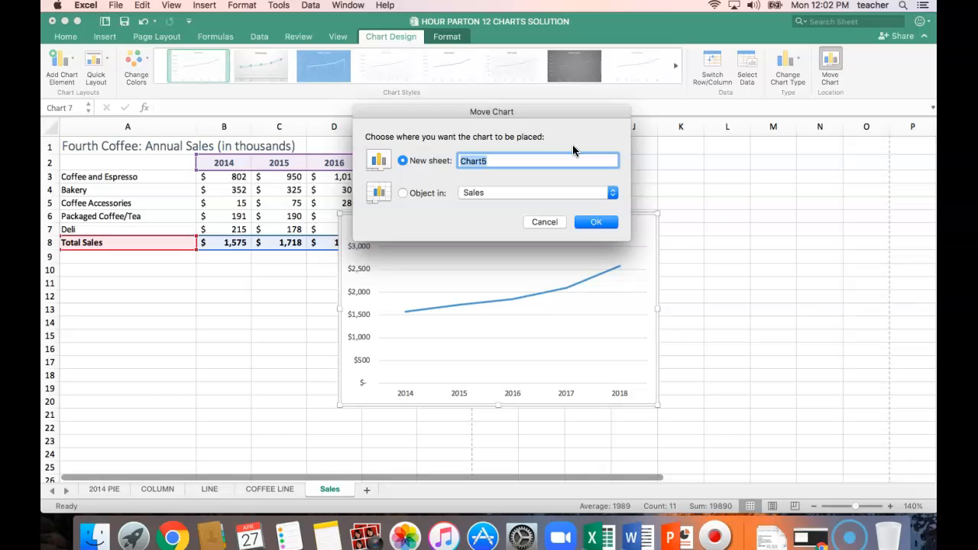
{"action": "type", "text": "TOTAL LINE"}
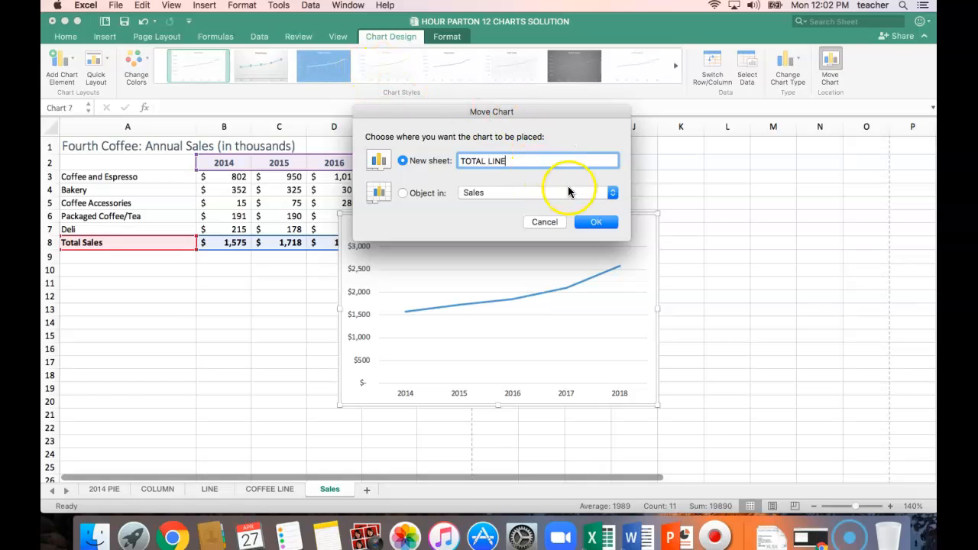
{"action": "left_click", "coordinate": [600, 224]}
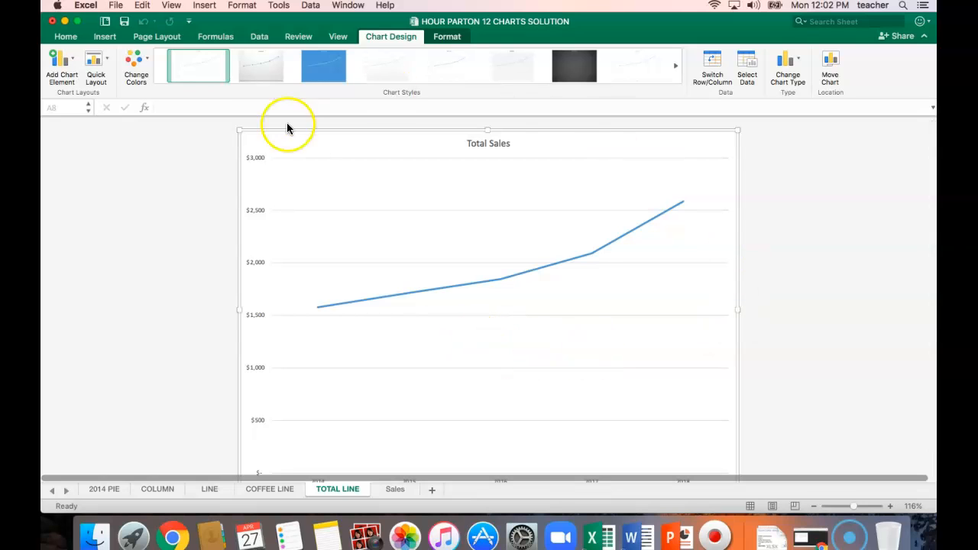
{"action": "left_click", "coordinate": [124, 21]}
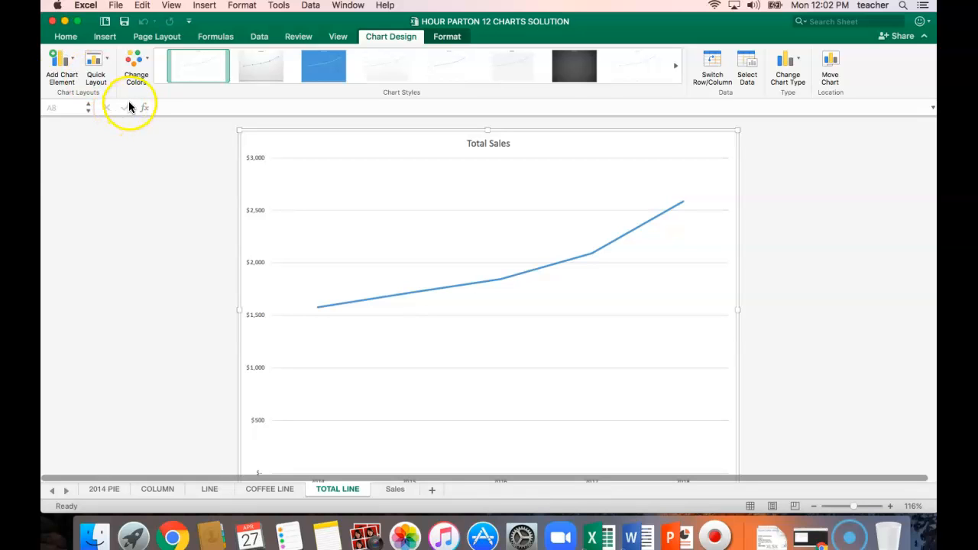
Insert a 3-D clustered bar chart of the data in A2:F7 on the Sales sheet, excluding the totals
{"action": "left_click", "coordinate": [396, 490]}
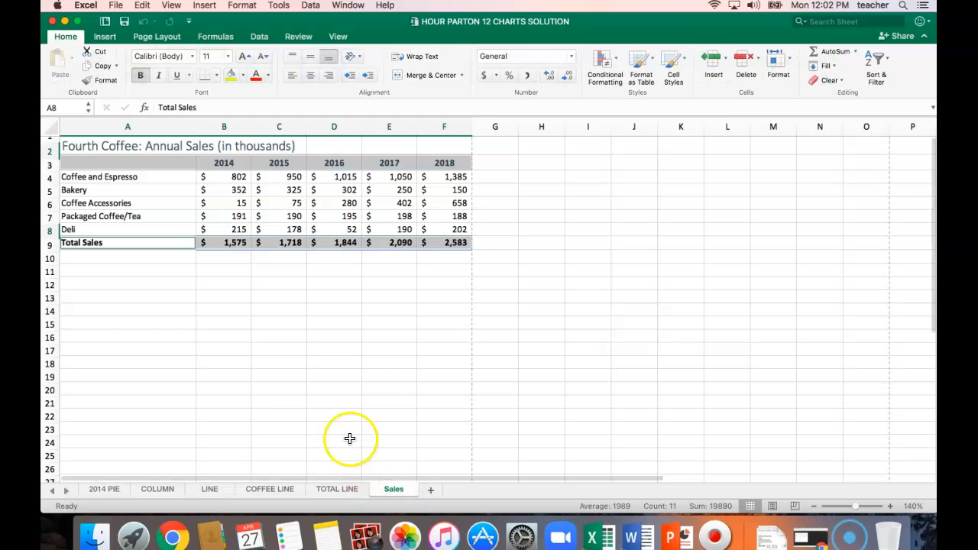
{"action": "left_click_drag", "start_coordinate": [119, 166], "coordinate": [439, 217]}
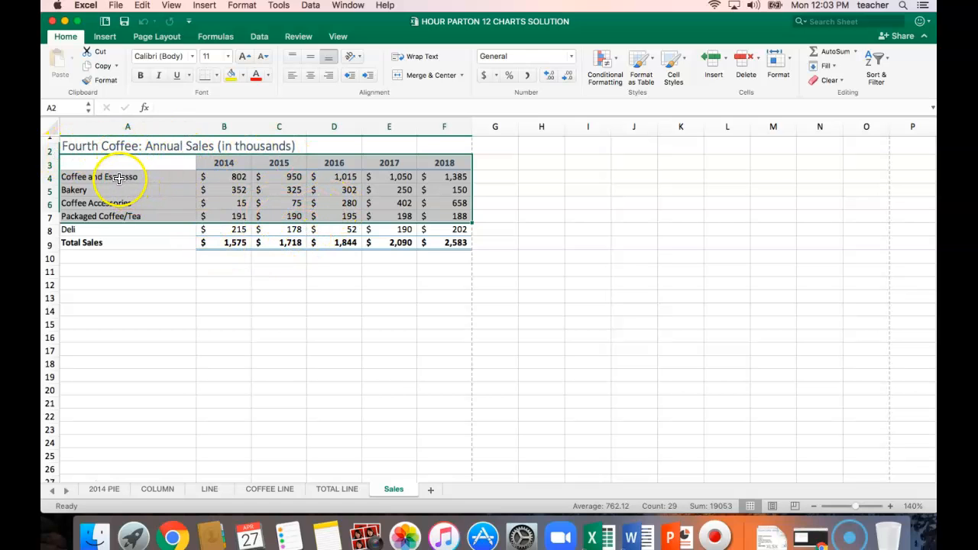
{"action": "scroll", "coordinate": [119, 177], "scroll_direction": "down", "scroll_amount": 5}
{"action": "scroll", "coordinate": [119, 178], "scroll_direction": "up", "scroll_amount": 5}
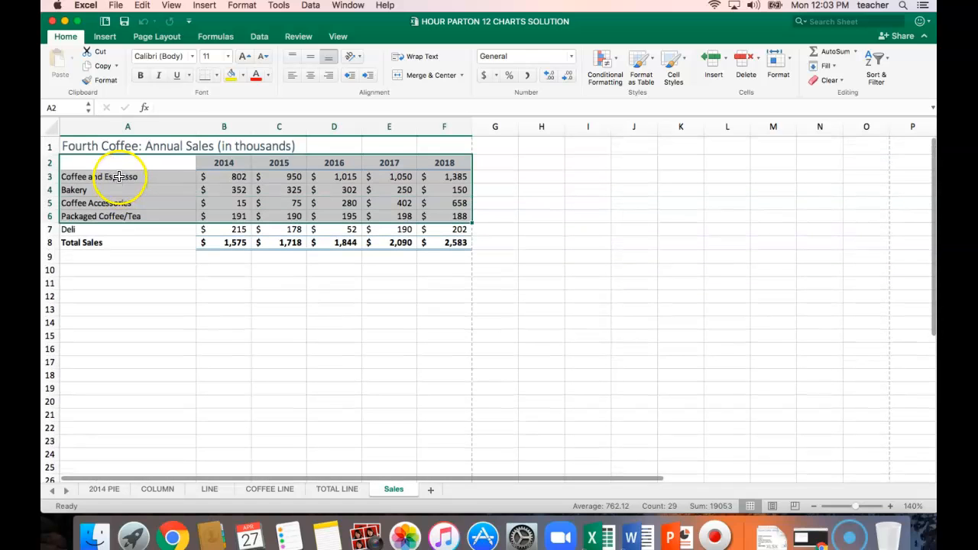
{"action": "left_click", "coordinate": [135, 269]}
{"action": "left_click_drag", "start_coordinate": [99, 165], "coordinate": [453, 229]}
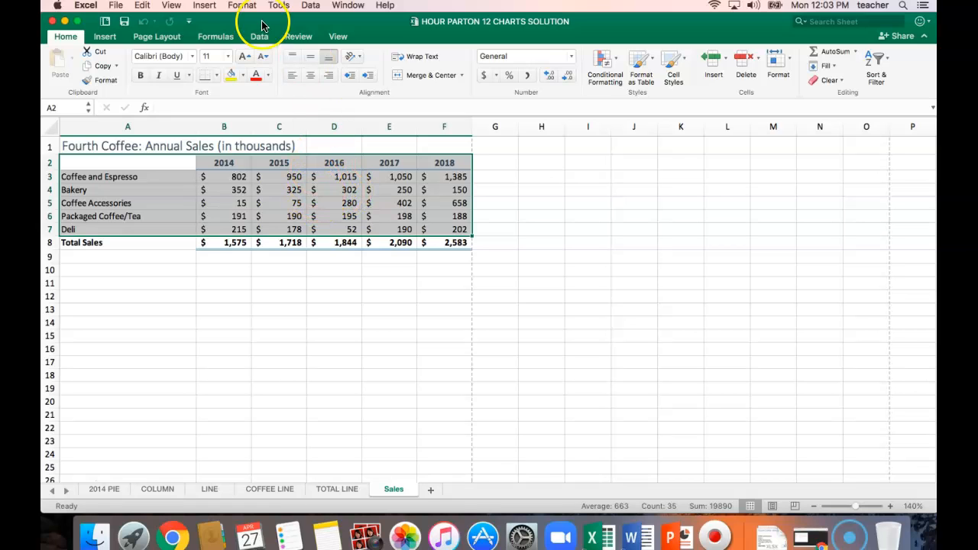
{"action": "left_click", "coordinate": [112, 40]}
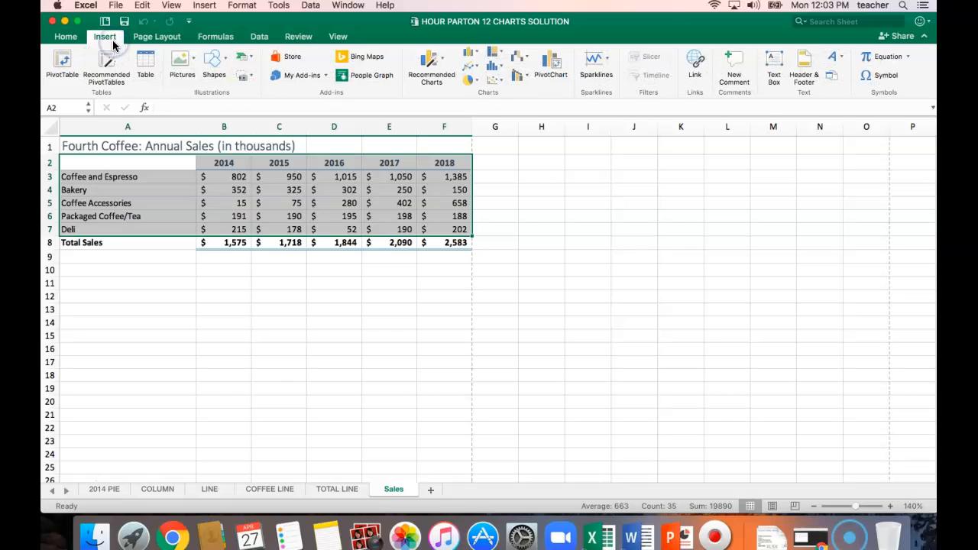
{"action": "left_click", "coordinate": [476, 55]}
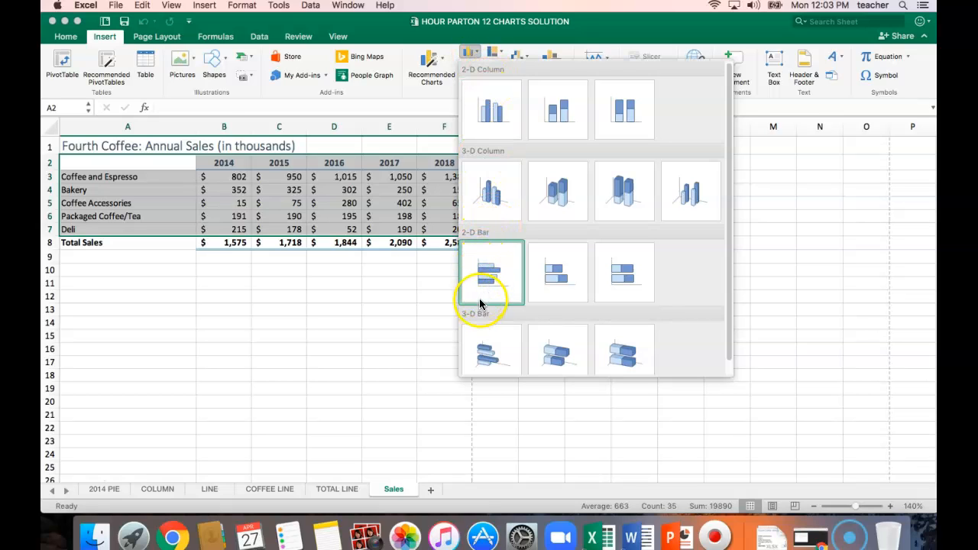
{"action": "left_click", "coordinate": [489, 351]}
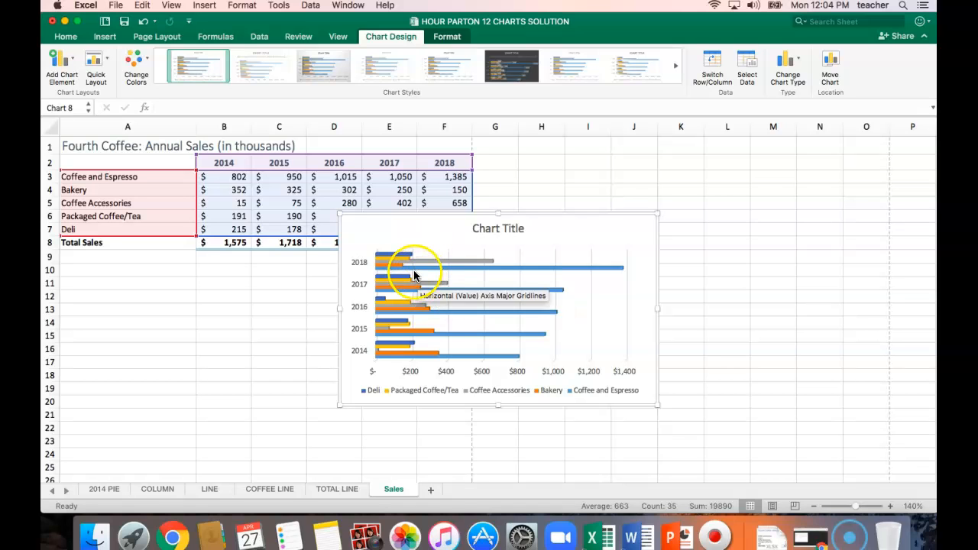
Place the clustered bar chart below the sales data and insert a 3-D stacked bar chart of A2:F7 beside it
{"action": "left_click_drag", "start_coordinate": [608, 220], "coordinate": [320, 265]}
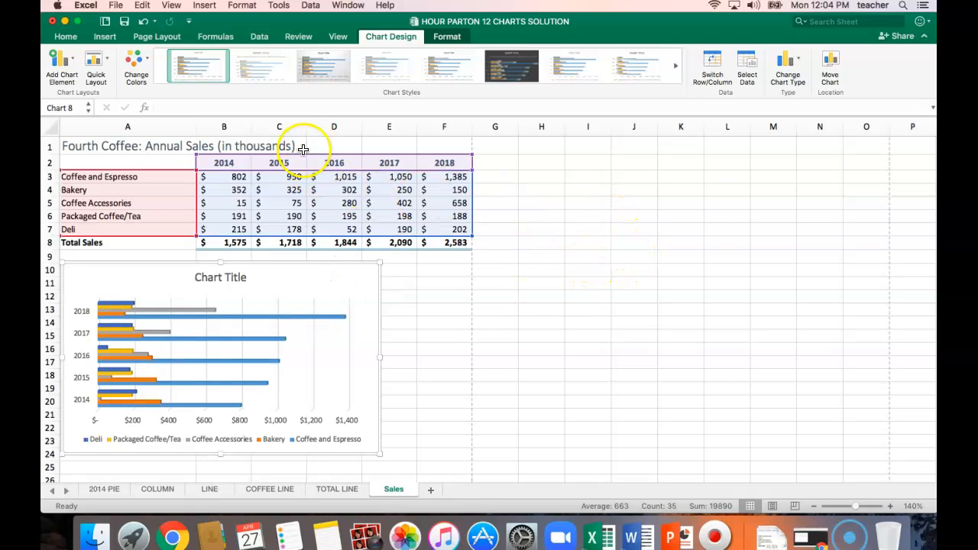
{"action": "left_click_drag", "start_coordinate": [131, 158], "coordinate": [446, 230]}
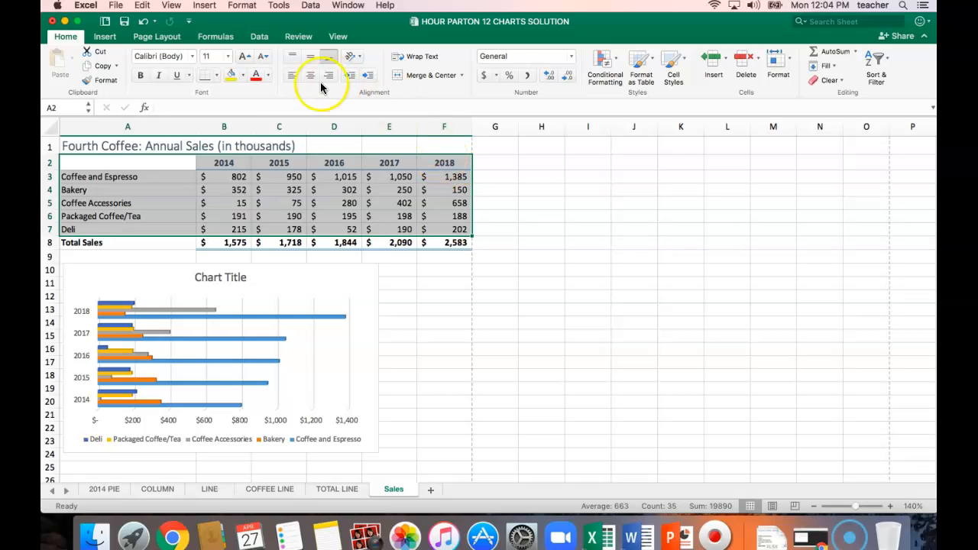
{"action": "left_click", "coordinate": [104, 40]}
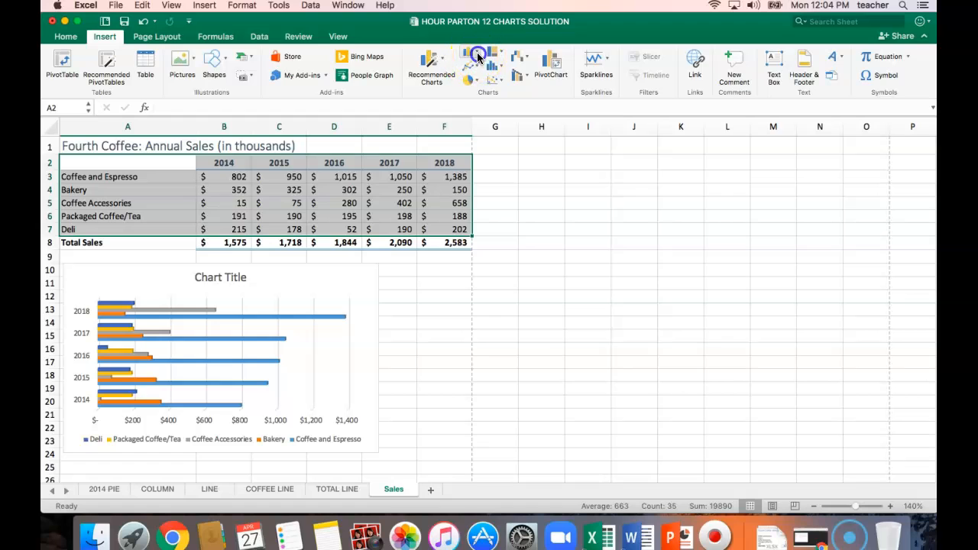
{"action": "left_click", "coordinate": [477, 55]}
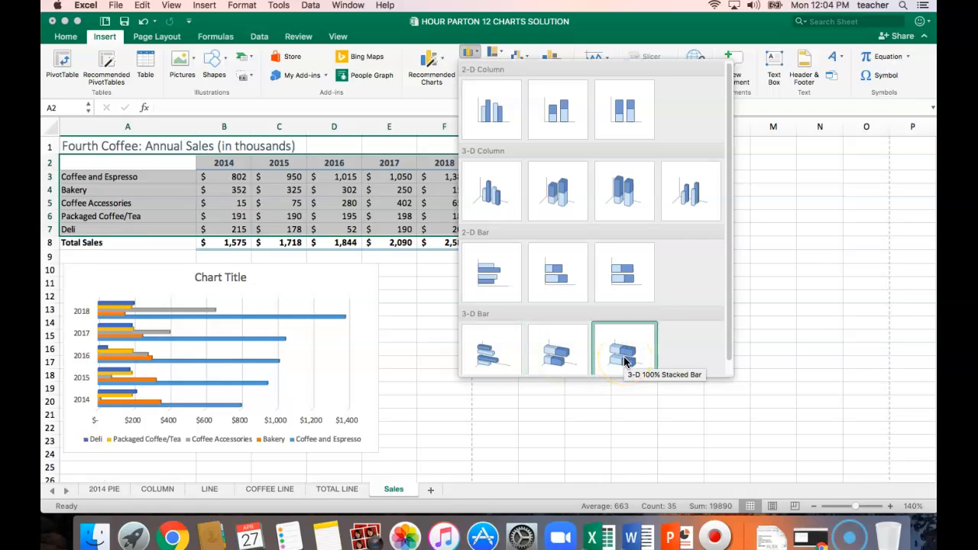
{"action": "left_click", "coordinate": [555, 355]}
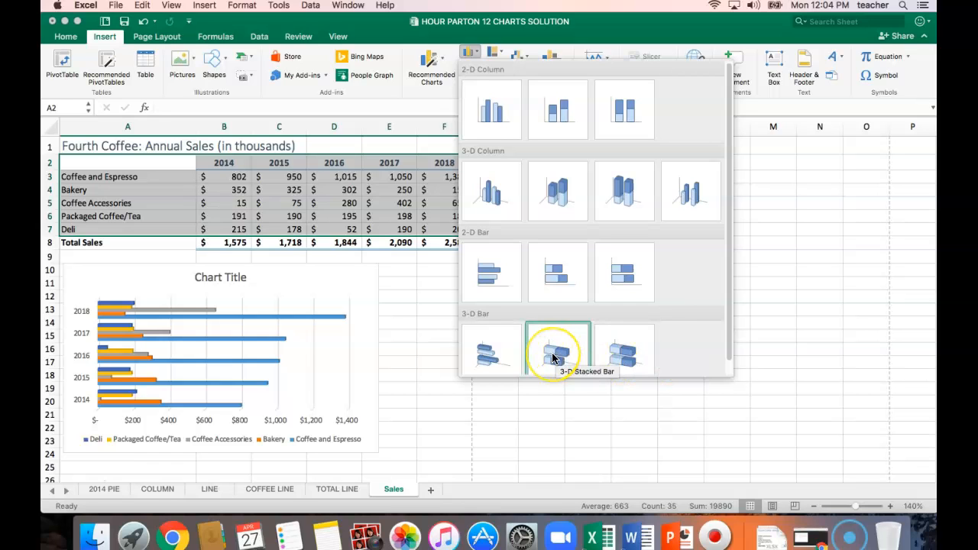
{"action": "left_click", "coordinate": [553, 358]}
{"action": "left_click_drag", "start_coordinate": [573, 223], "coordinate": [614, 272]}
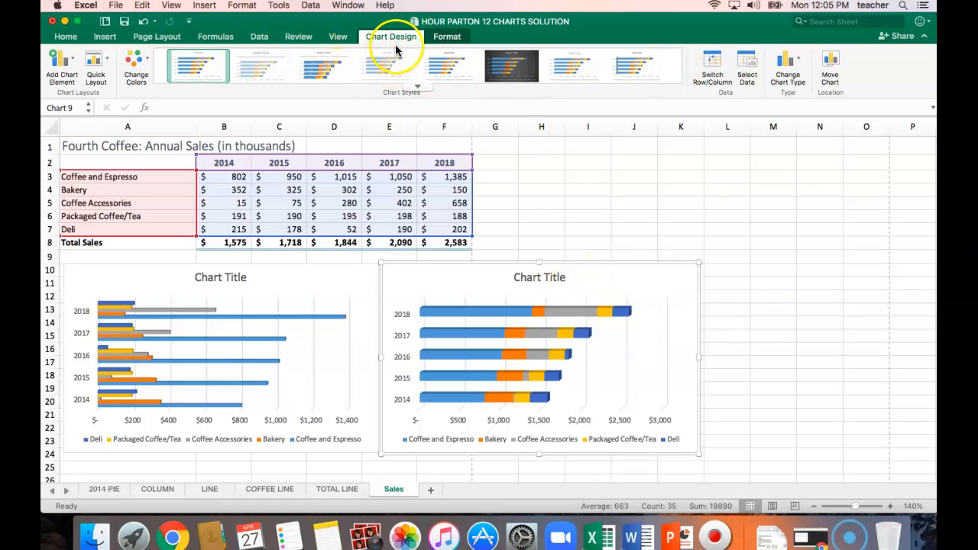
Move the 3-D stacked bar chart to a new sheet named STACKED BAR
{"action": "left_click", "coordinate": [830, 72]}
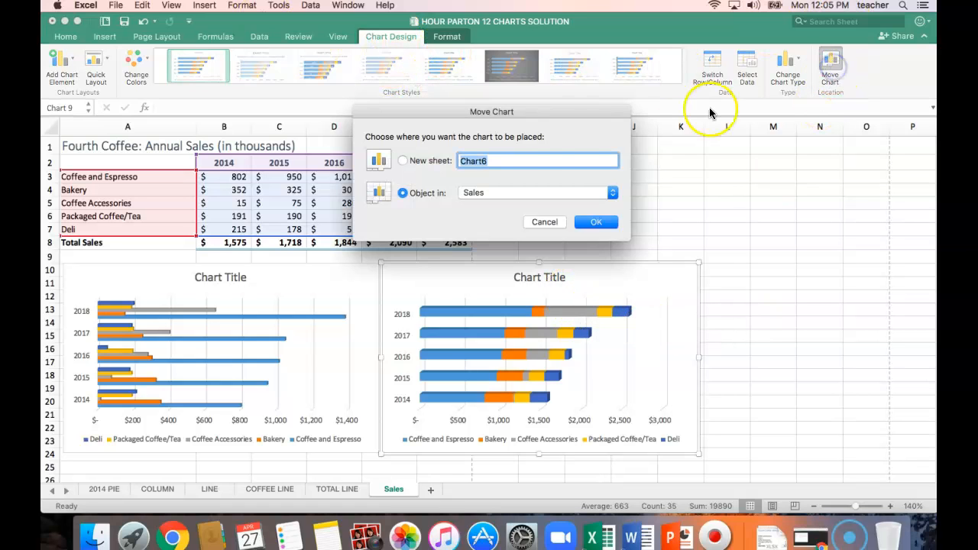
{"action": "left_click", "coordinate": [402, 162]}
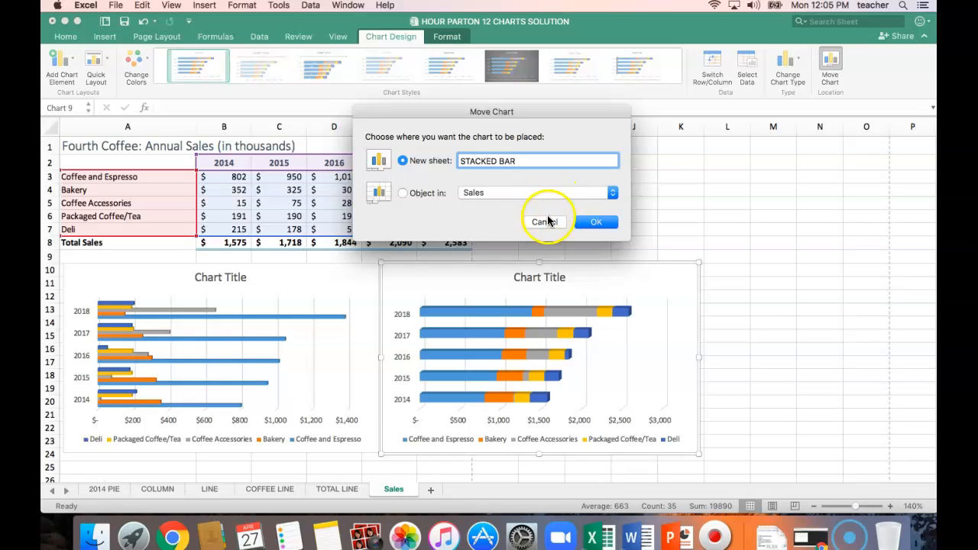
{"action": "left_click", "coordinate": [596, 222]}
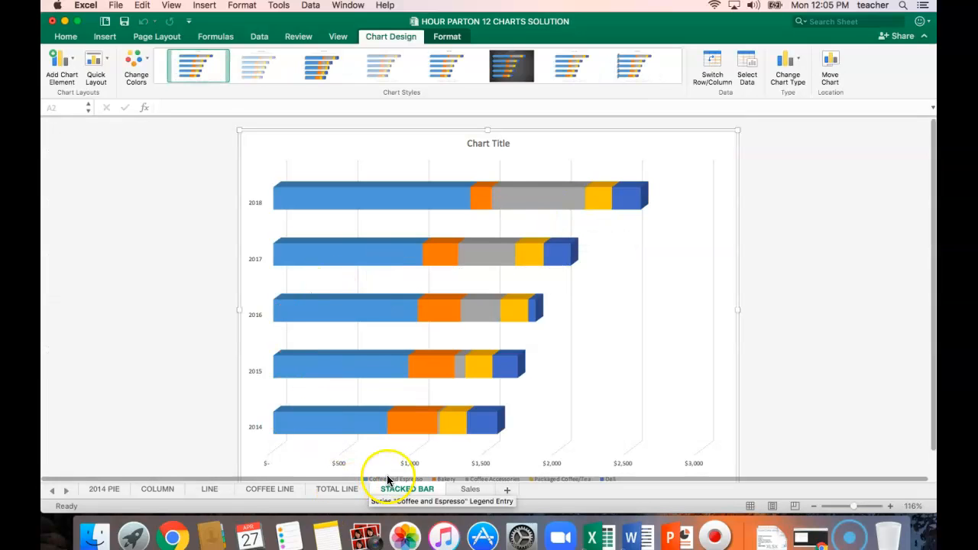
Move the clustered bar chart from the Sales sheet to a new sheet named CLUSTERED BAR and save the workbook
{"action": "left_click", "coordinate": [479, 492]}
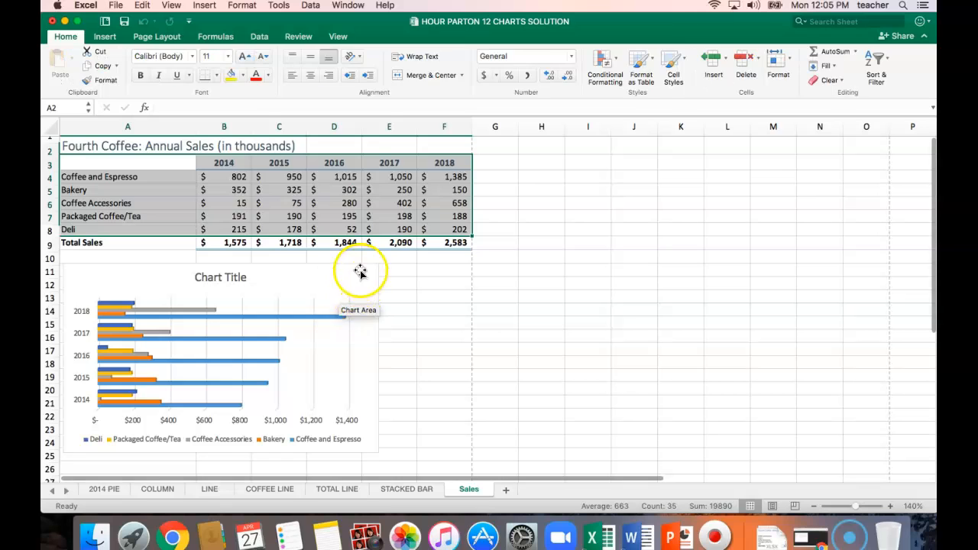
{"action": "left_click", "coordinate": [360, 271]}
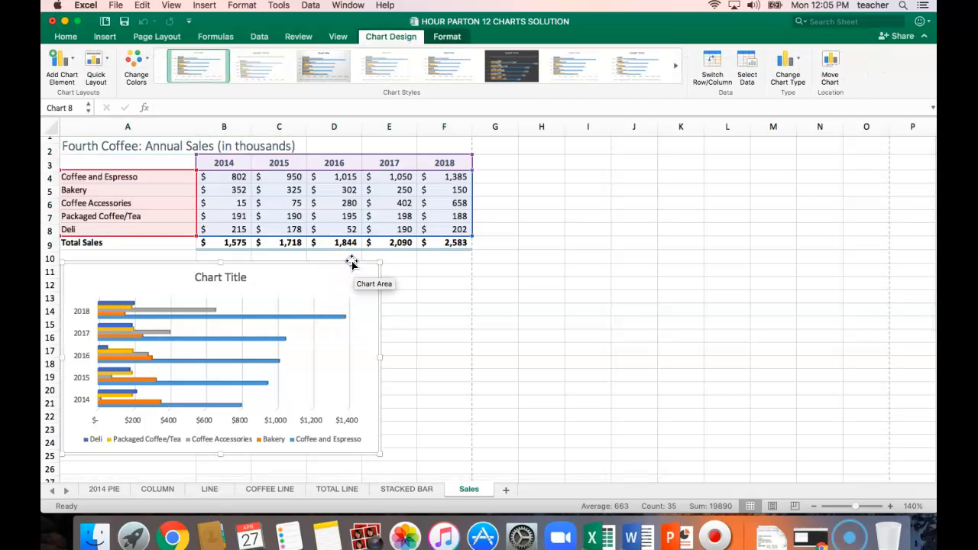
{"action": "left_click", "coordinate": [833, 67]}
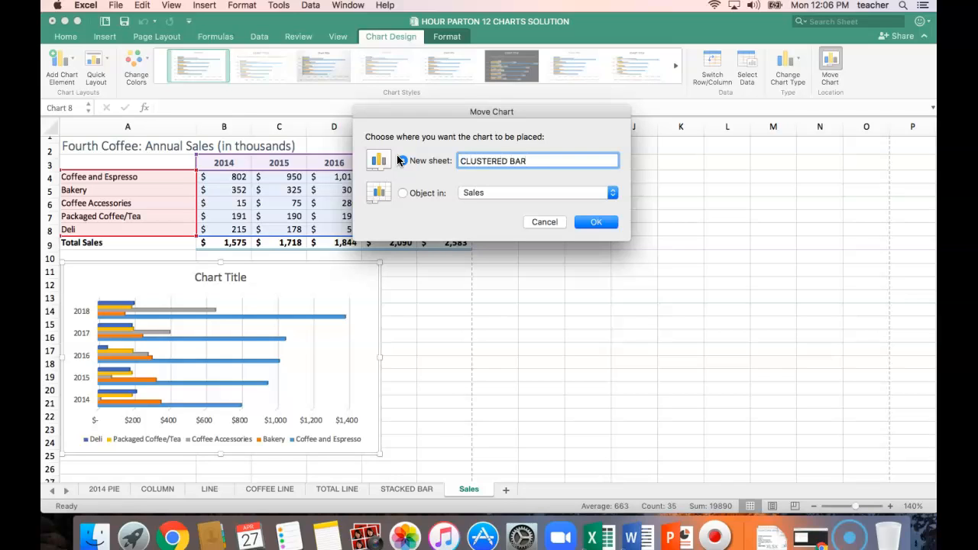
{"action": "left_click", "coordinate": [599, 223]}
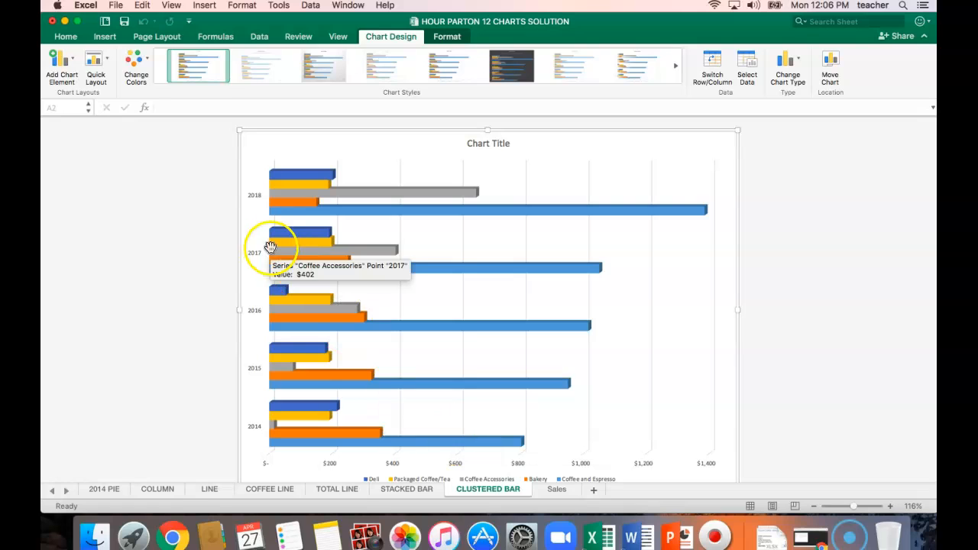
{"action": "left_click", "coordinate": [124, 23]}
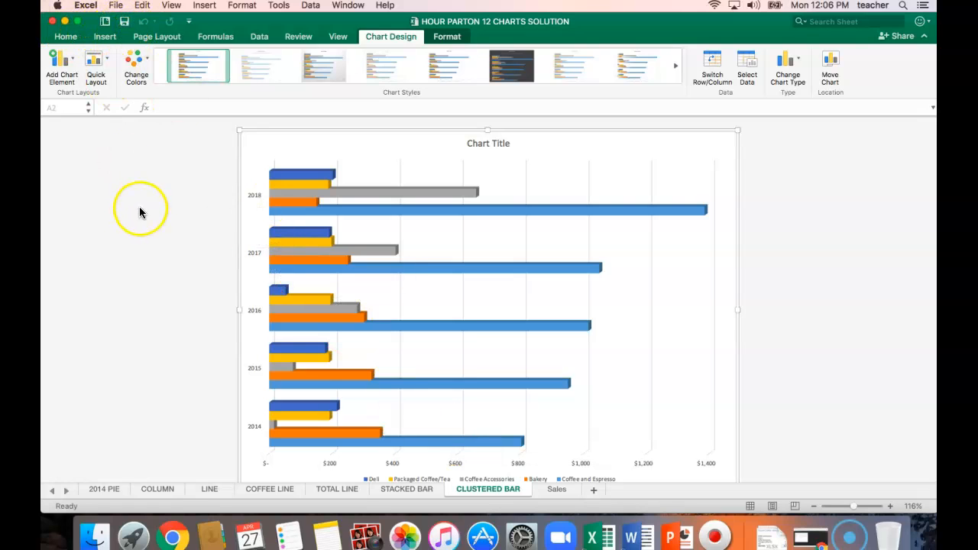